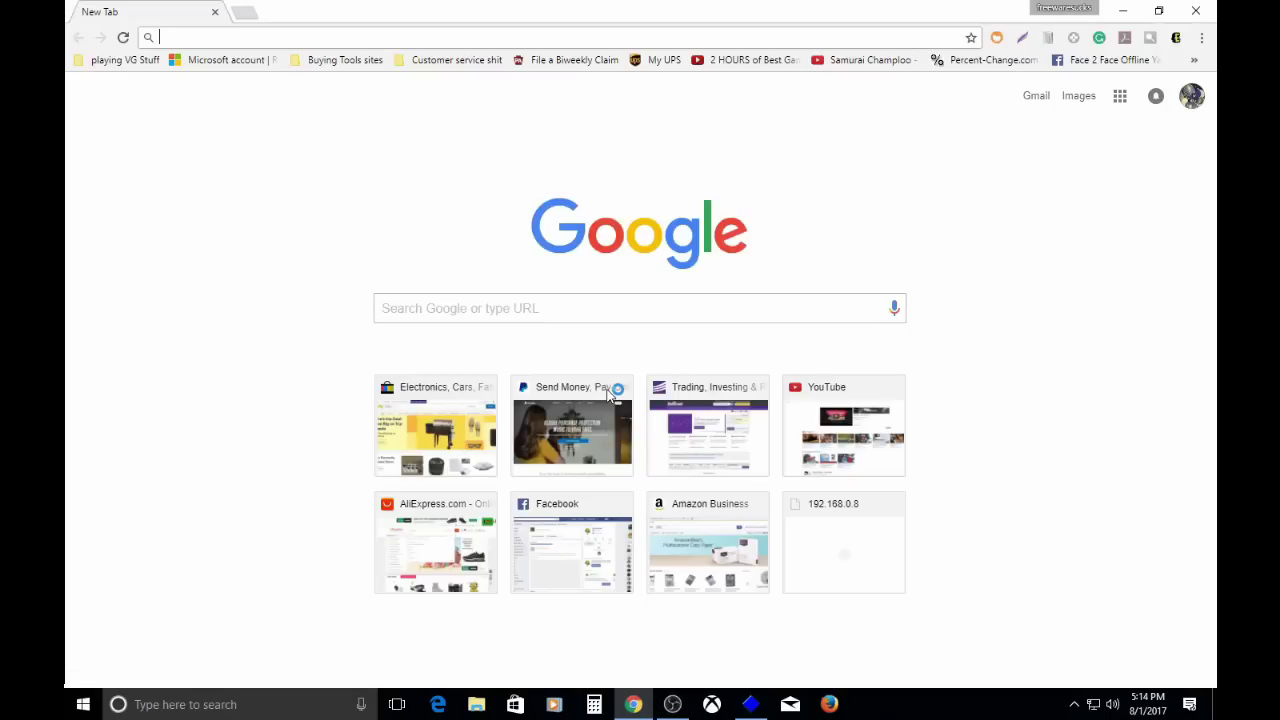
# - Search Google for 'seagull drivers' and bring up the link options for the top Seagull Scientific result
pyautogui.click(326, 35)
pyautogui.write('sea')
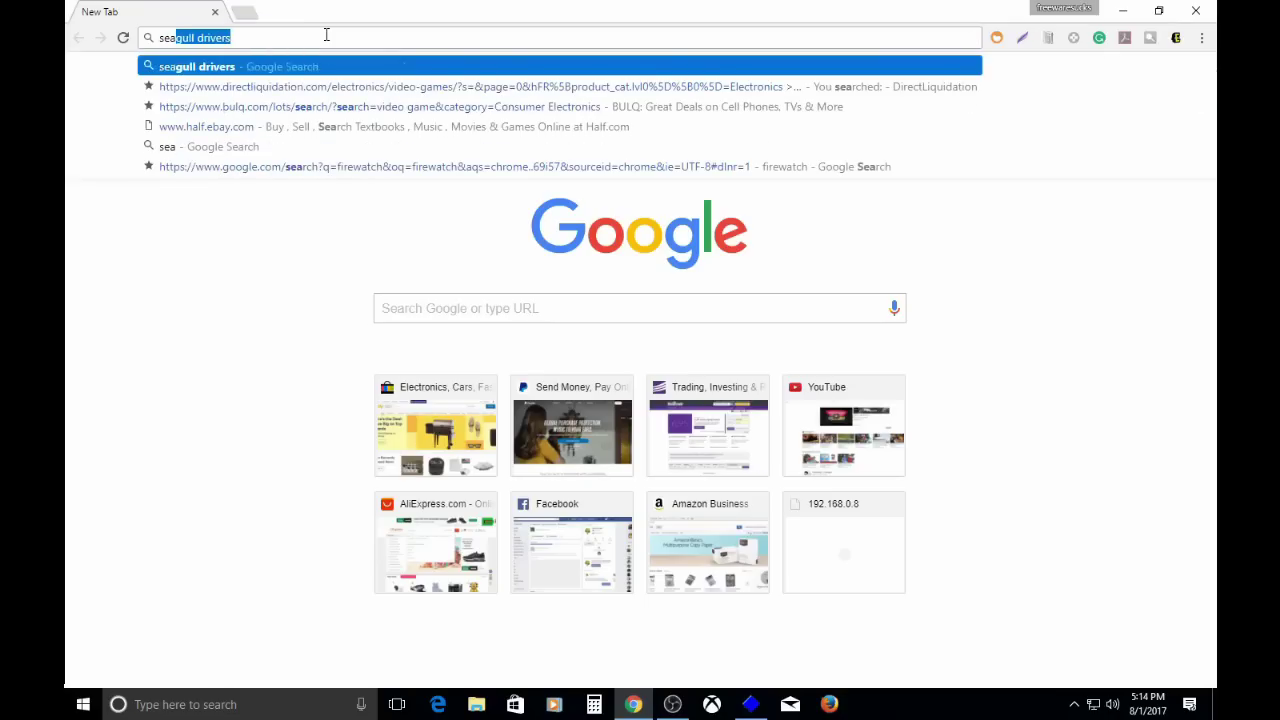
pyautogui.write('g')
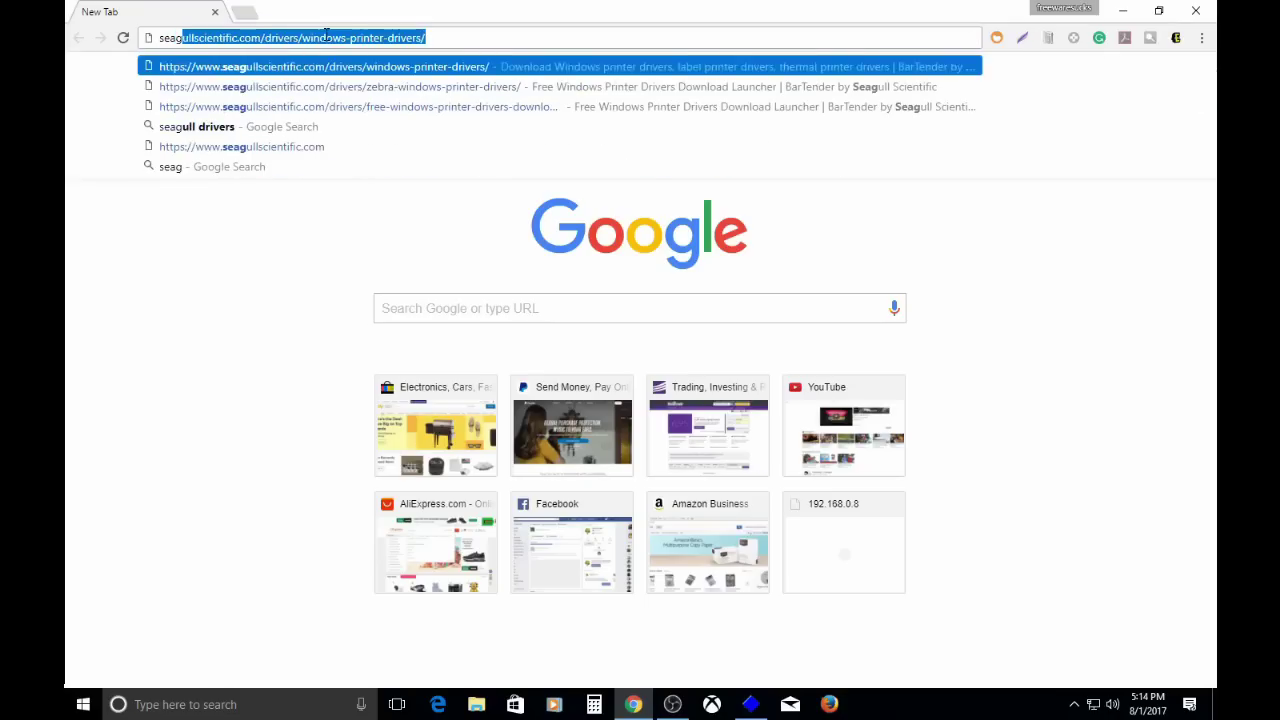
pyautogui.write('ull')
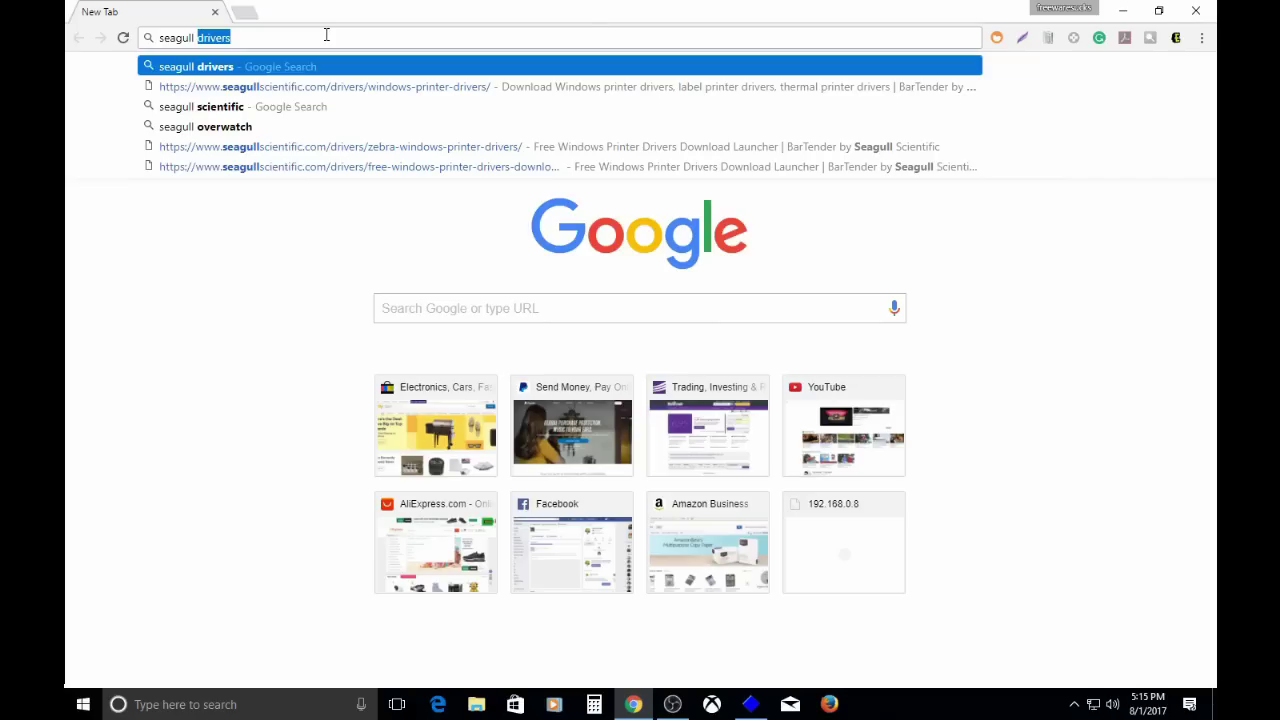
pyautogui.write('driv')
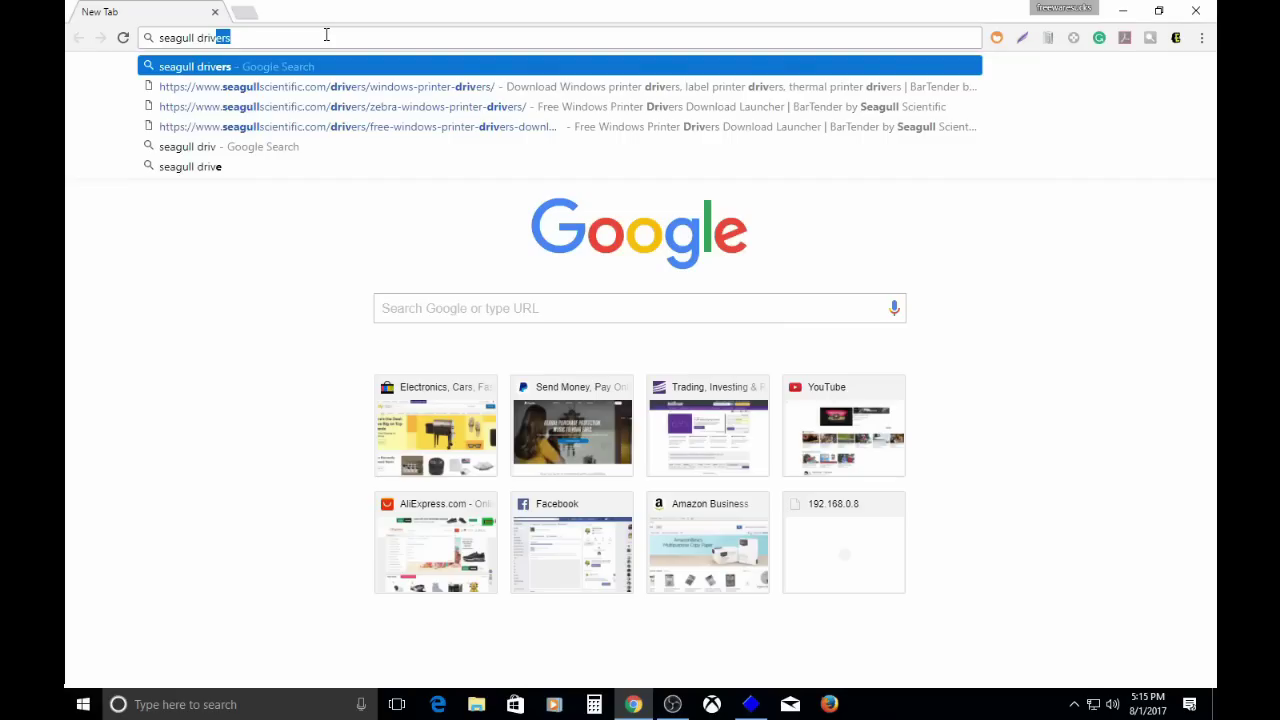
pyautogui.press('Return')
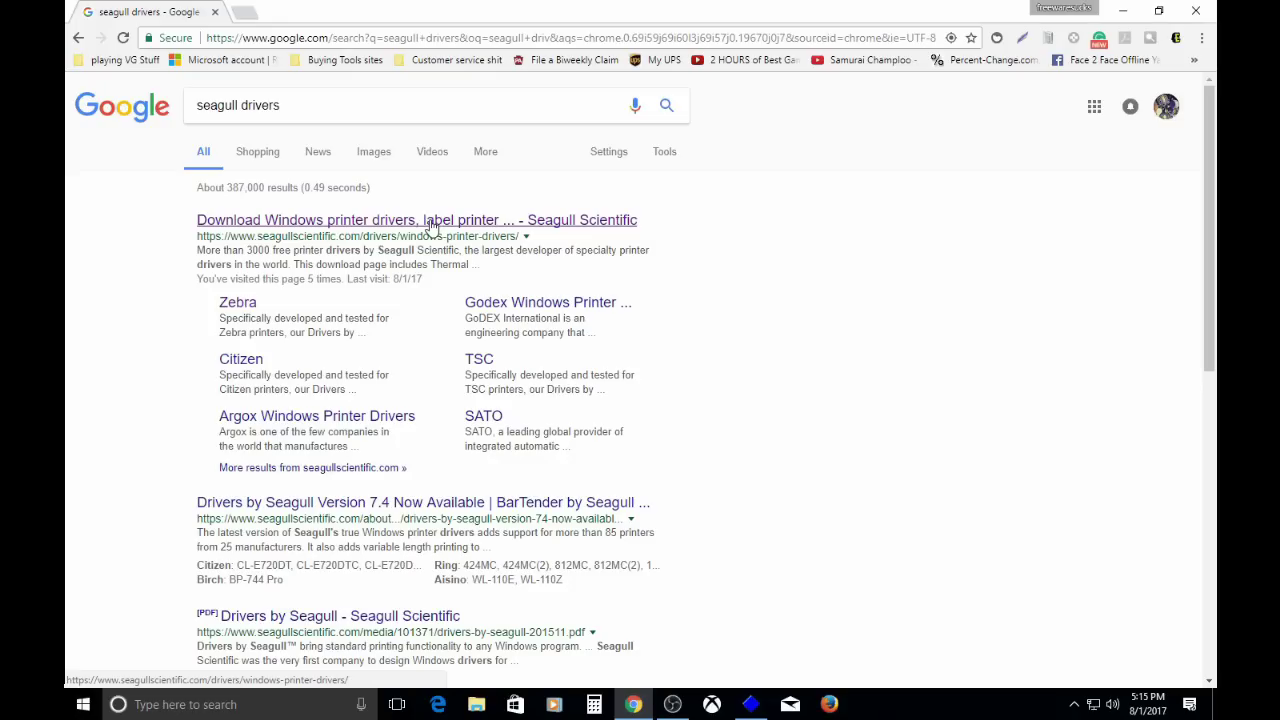
pyautogui.rightClick(432, 225)
# - Open the Seagull Scientific driver page in a new tab and scroll to All Windows printer drivers
pyautogui.click(465, 231)
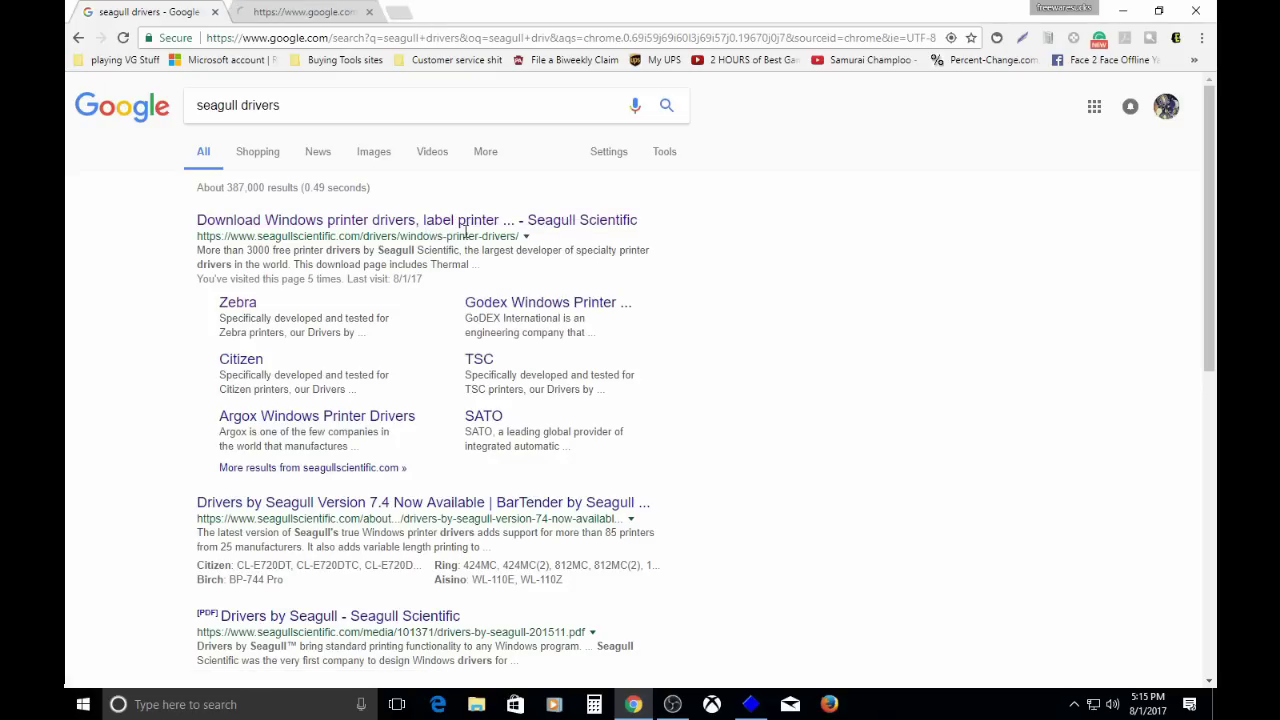
pyautogui.click(322, 10)
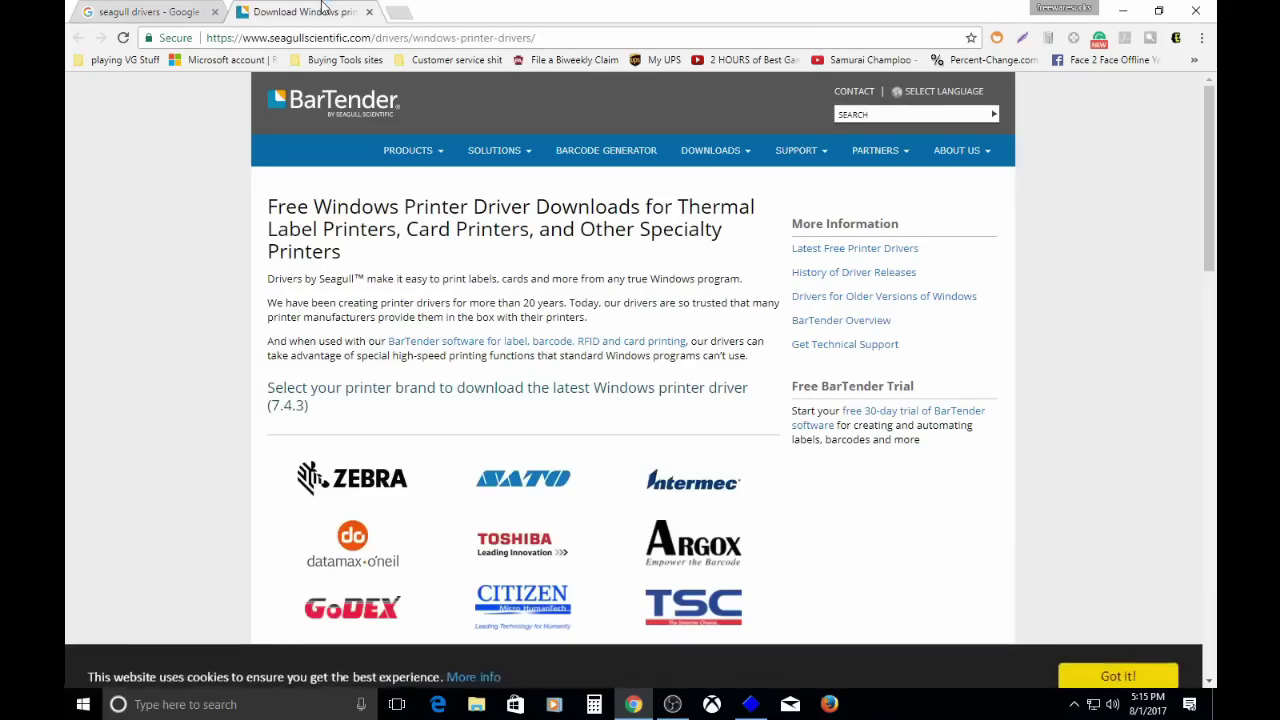
pyautogui.scroll(-1, 166, 263)
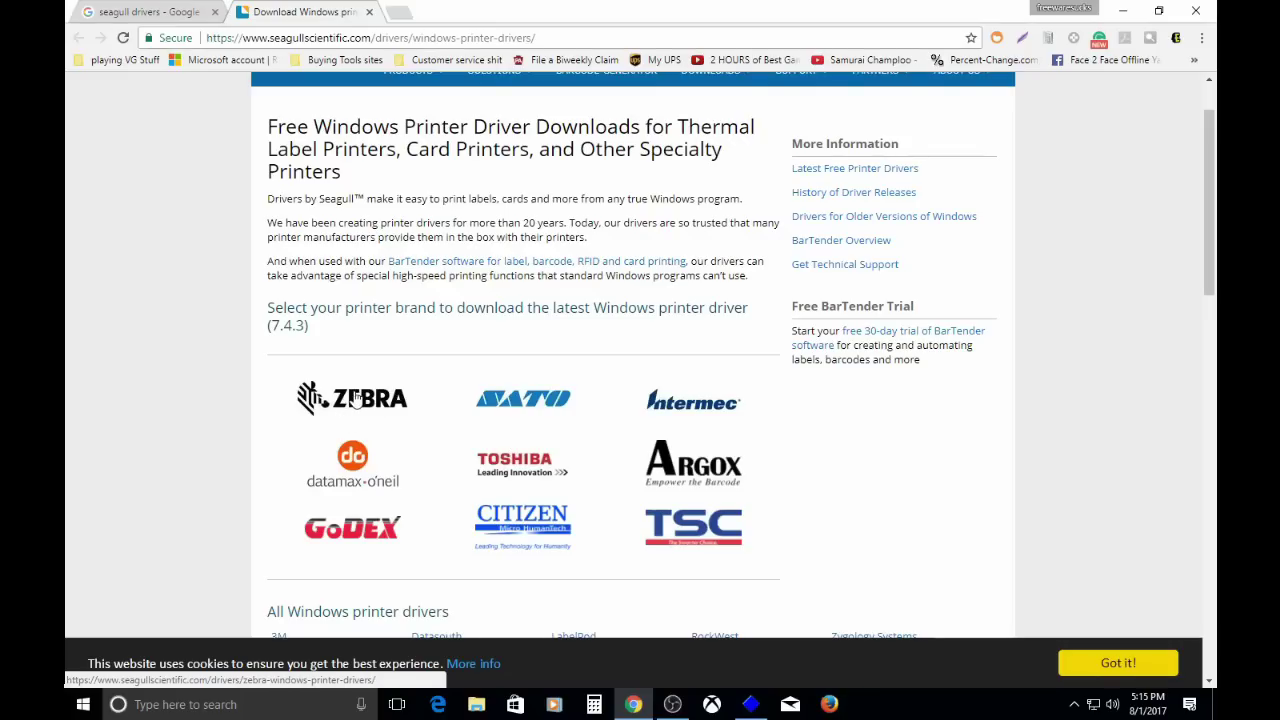
pyautogui.scroll(-4, 215, 415)
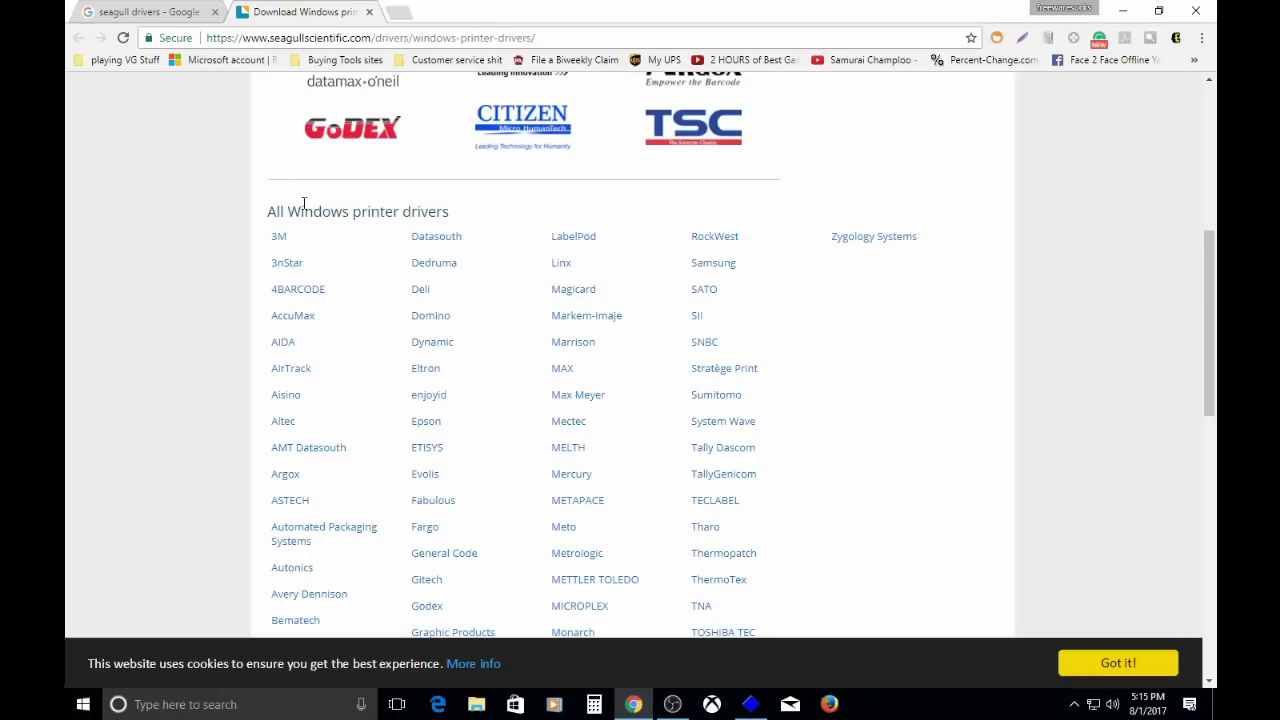
pyautogui.scroll(-1, 398, 405)
pyautogui.scroll(-5, 398, 405)
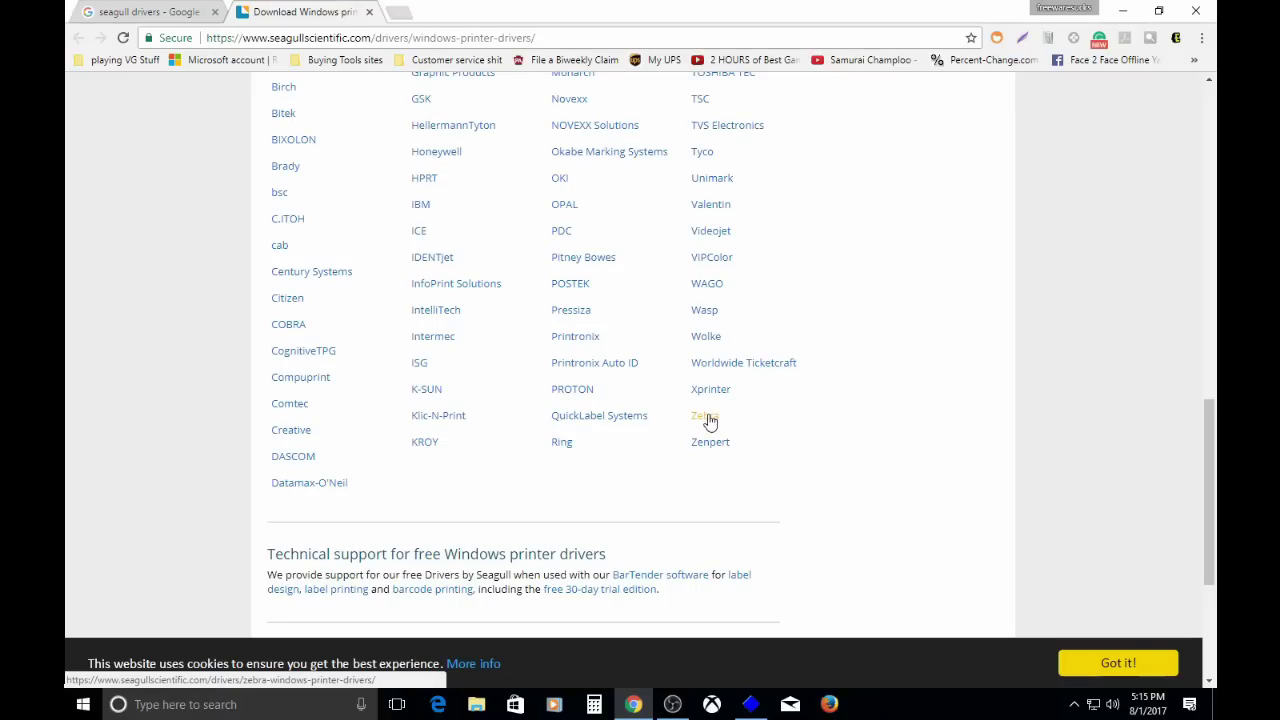
# - Go to the Zebra printer drivers page and download the Zebra_7.4.3.exe installer
pyautogui.click(706, 417)
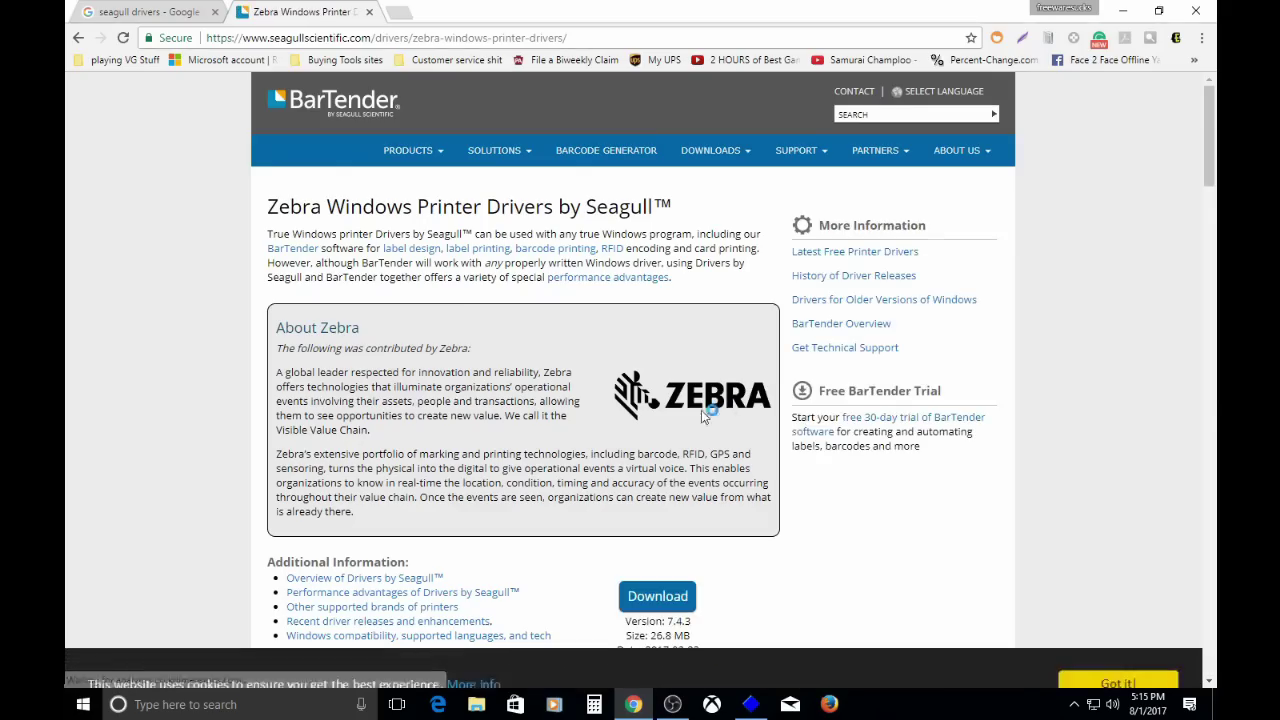
pyautogui.scroll(-1, 566, 389)
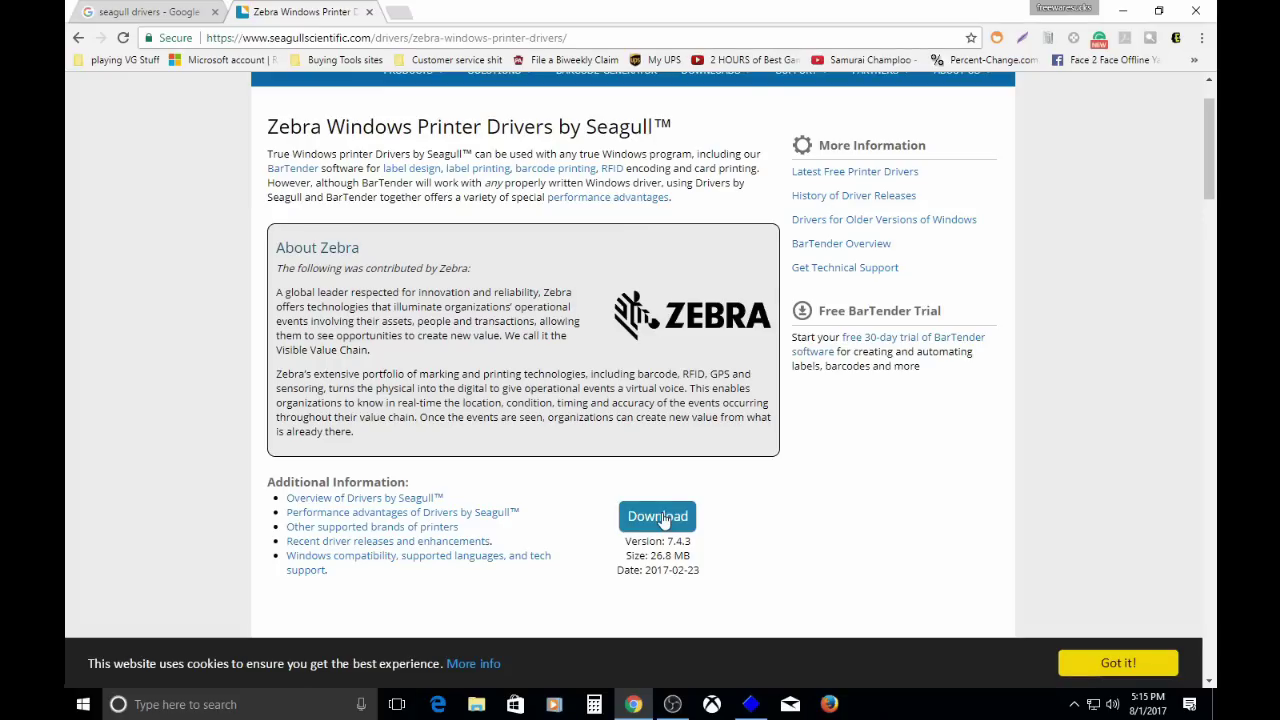
pyautogui.click(658, 517)
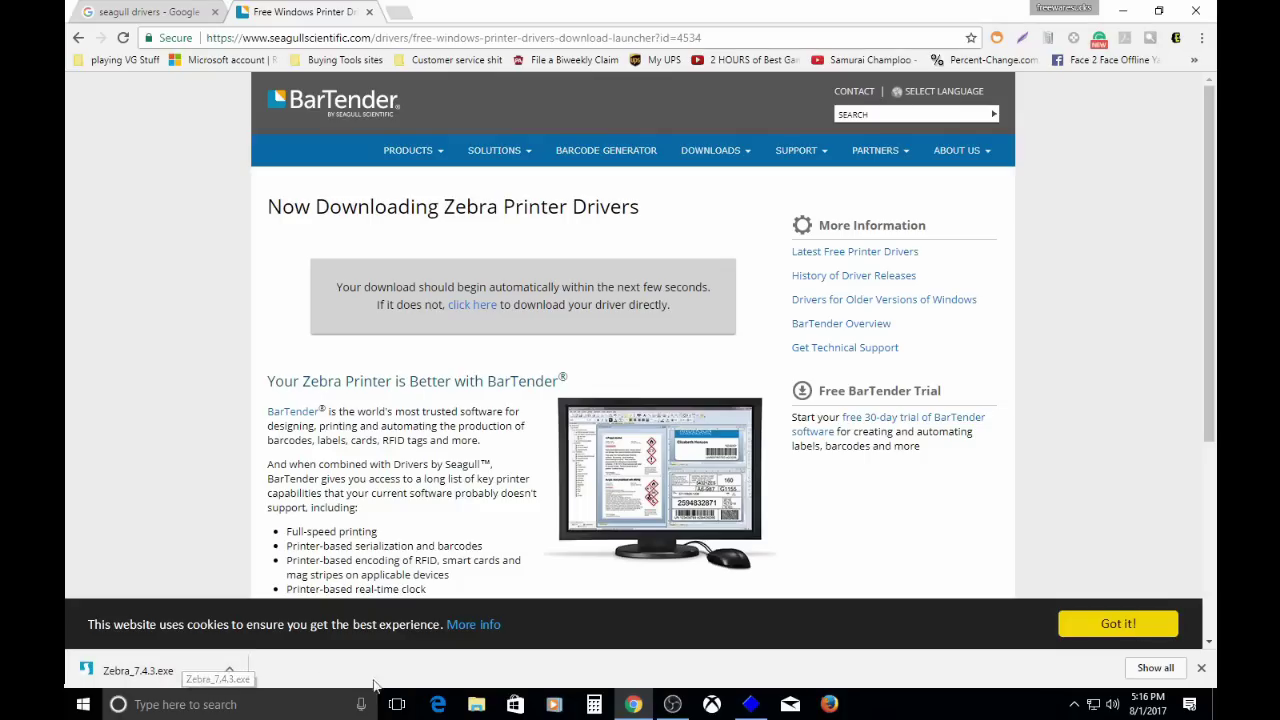
# - Find Zebra_7.4.3.exe in the Downloads folder through File Explorer and run it
pyautogui.click(477, 707)
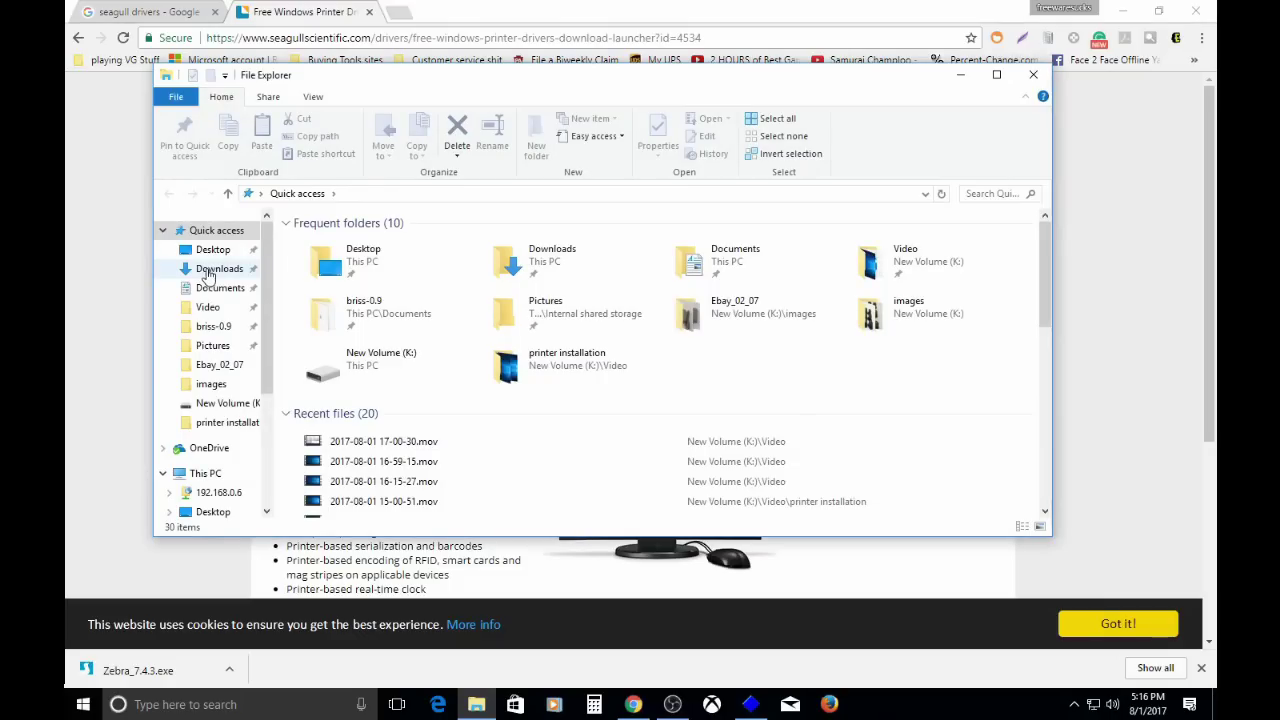
pyautogui.click(207, 272)
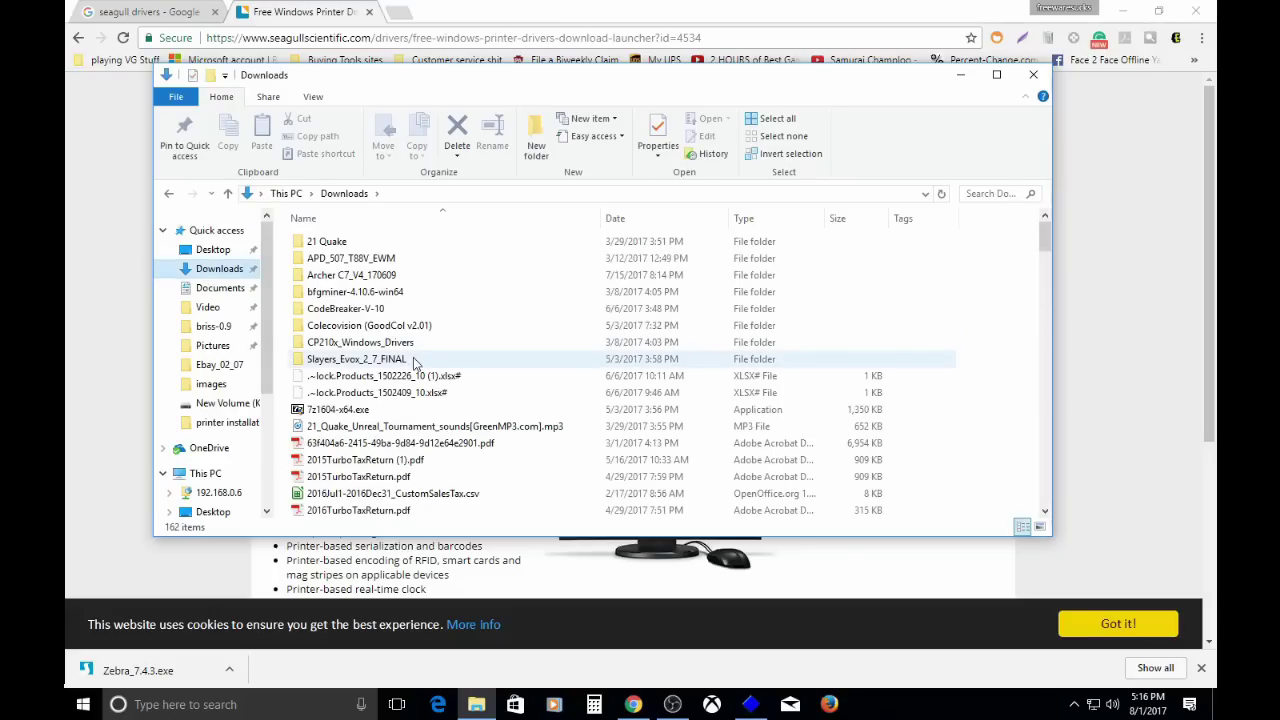
pyautogui.scroll(-8, 906, 320)
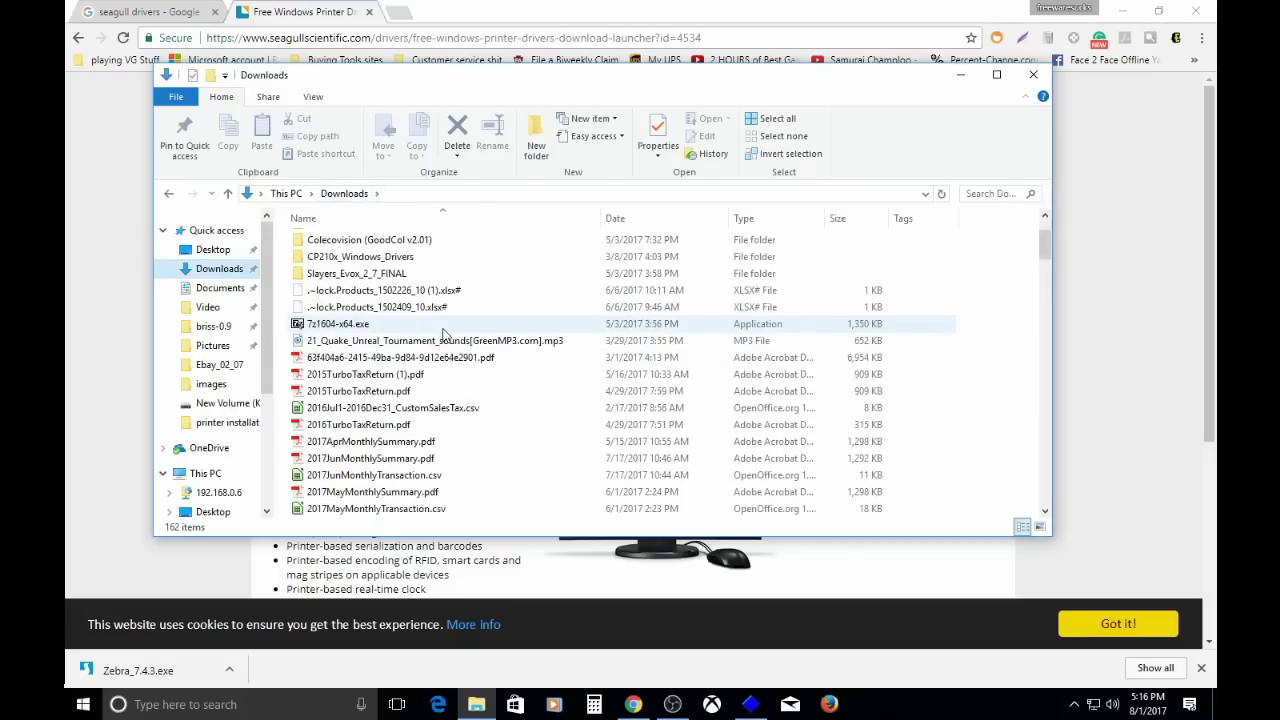
pyautogui.moveTo(1045, 266); pyautogui.dragTo(1042, 505)
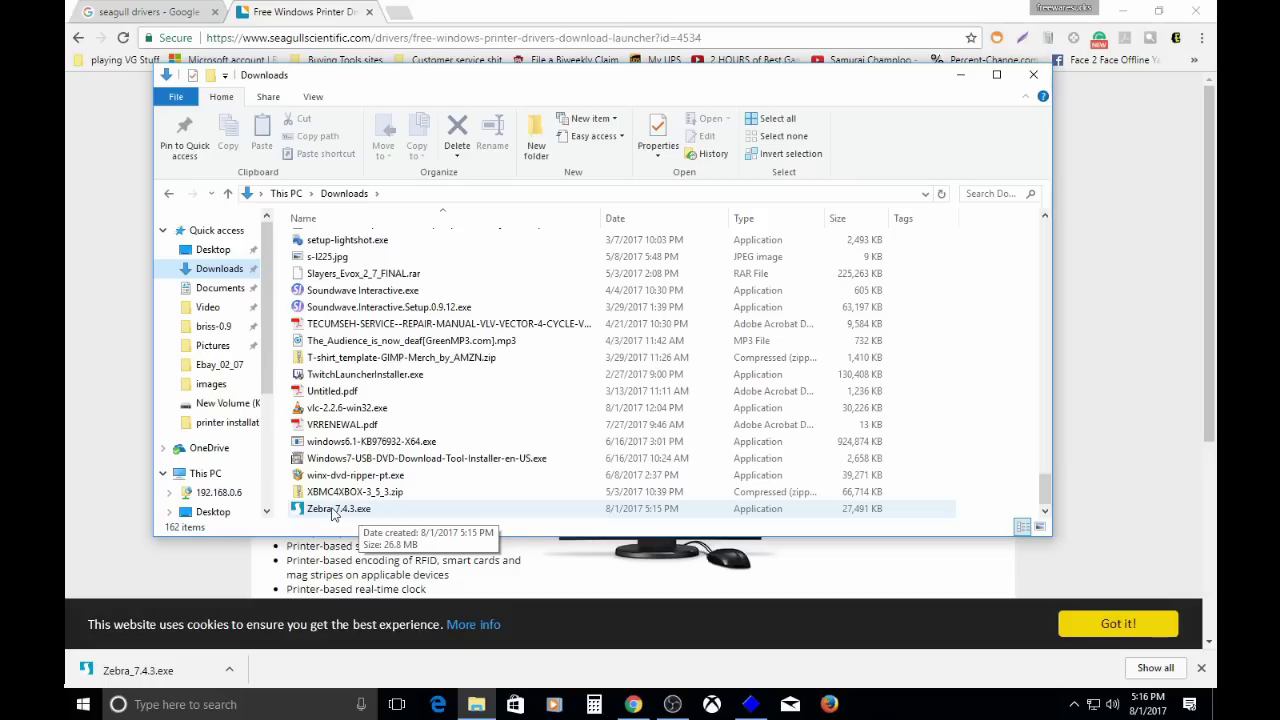
pyautogui.click(165, 672)
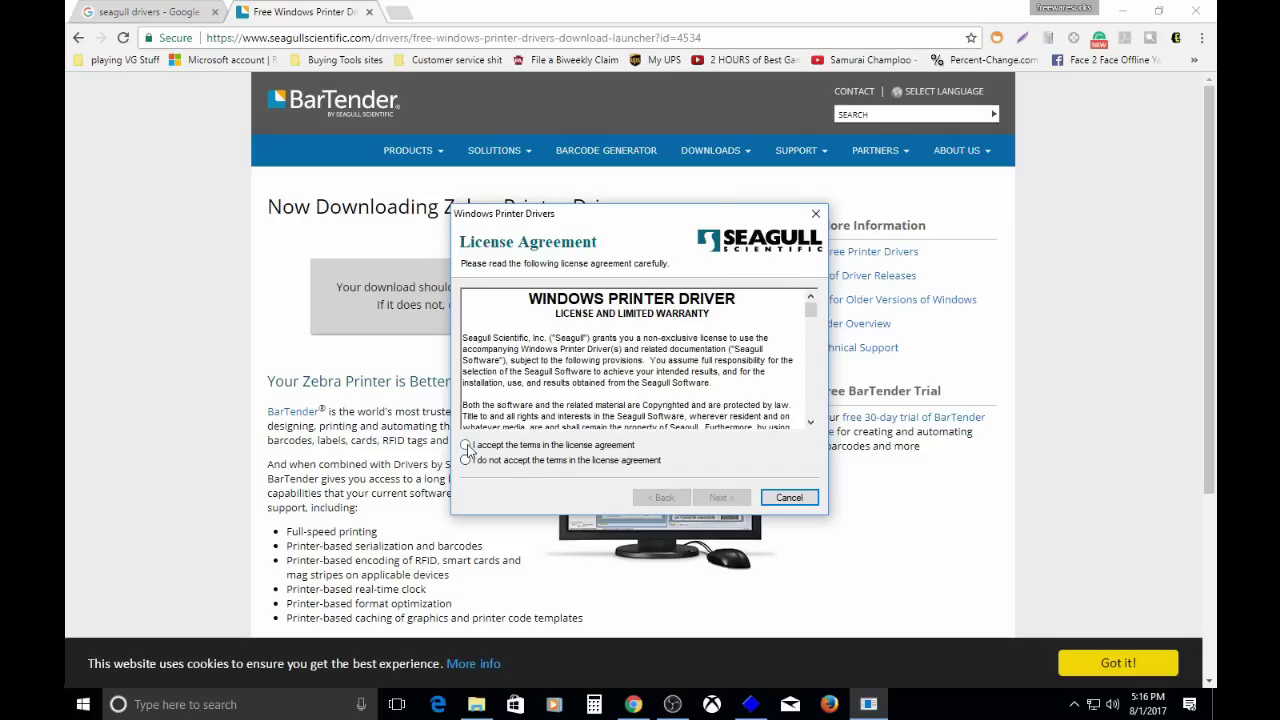
# - Accept the licence and extract the Zebra drivers to C:\Seagull so the Driver Wizard launches
pyautogui.click(467, 446)
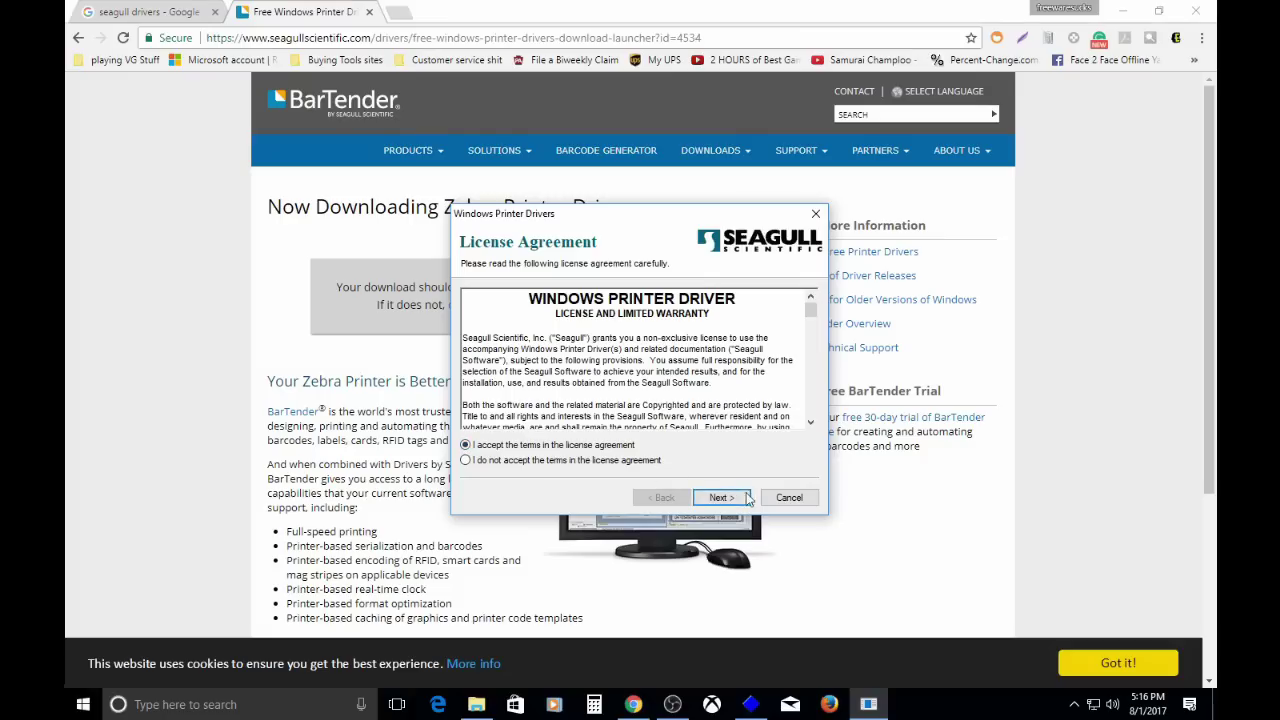
pyautogui.click(720, 497)
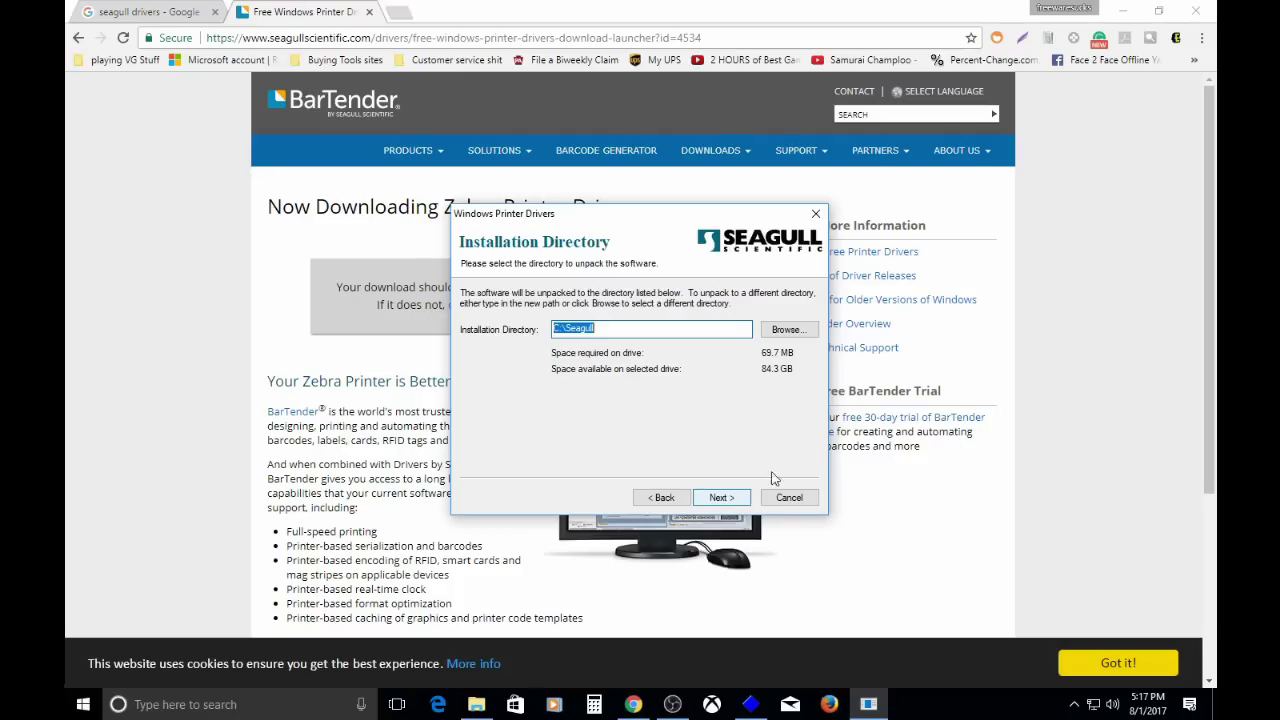
pyautogui.click(731, 501)
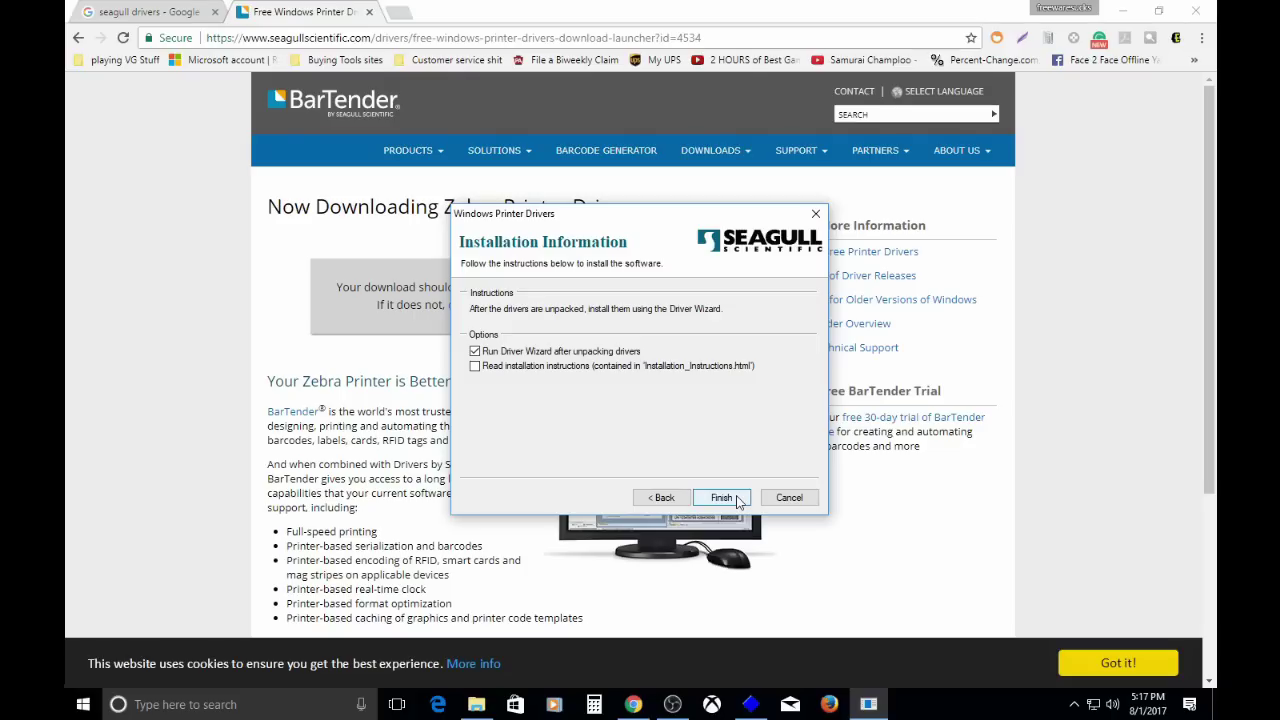
pyautogui.click(738, 501)
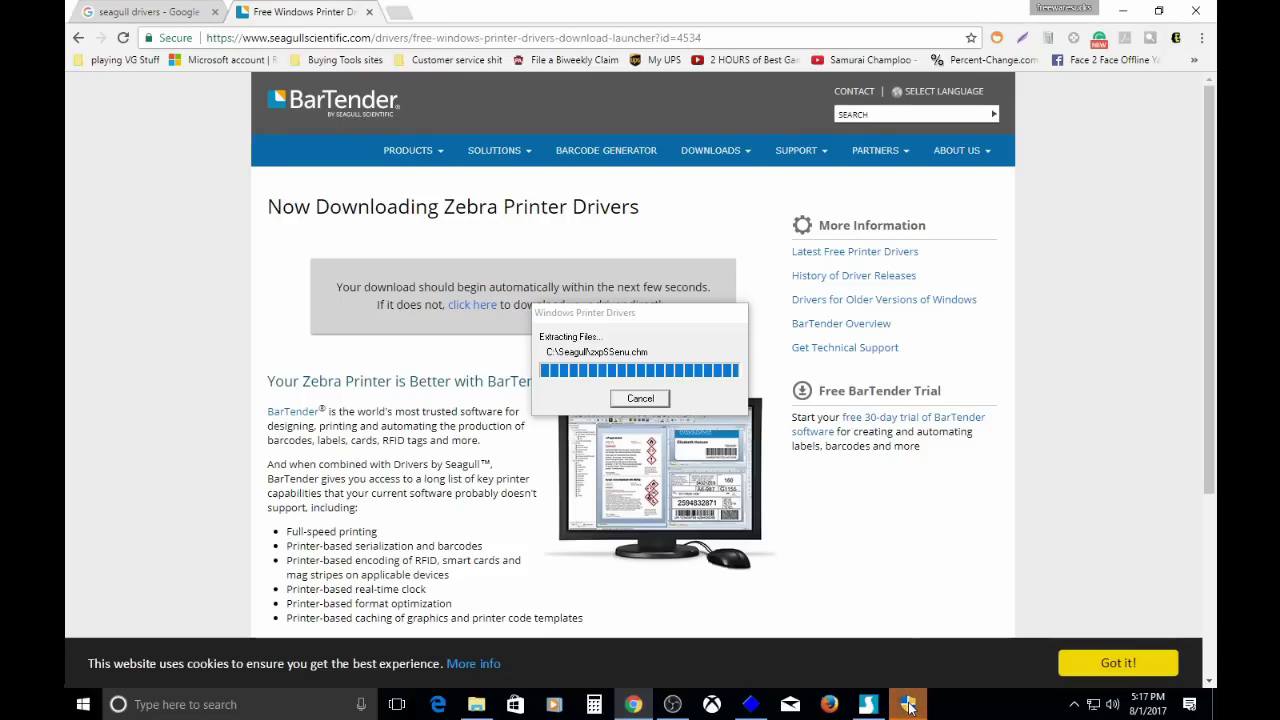
pyautogui.moveTo(908, 699)
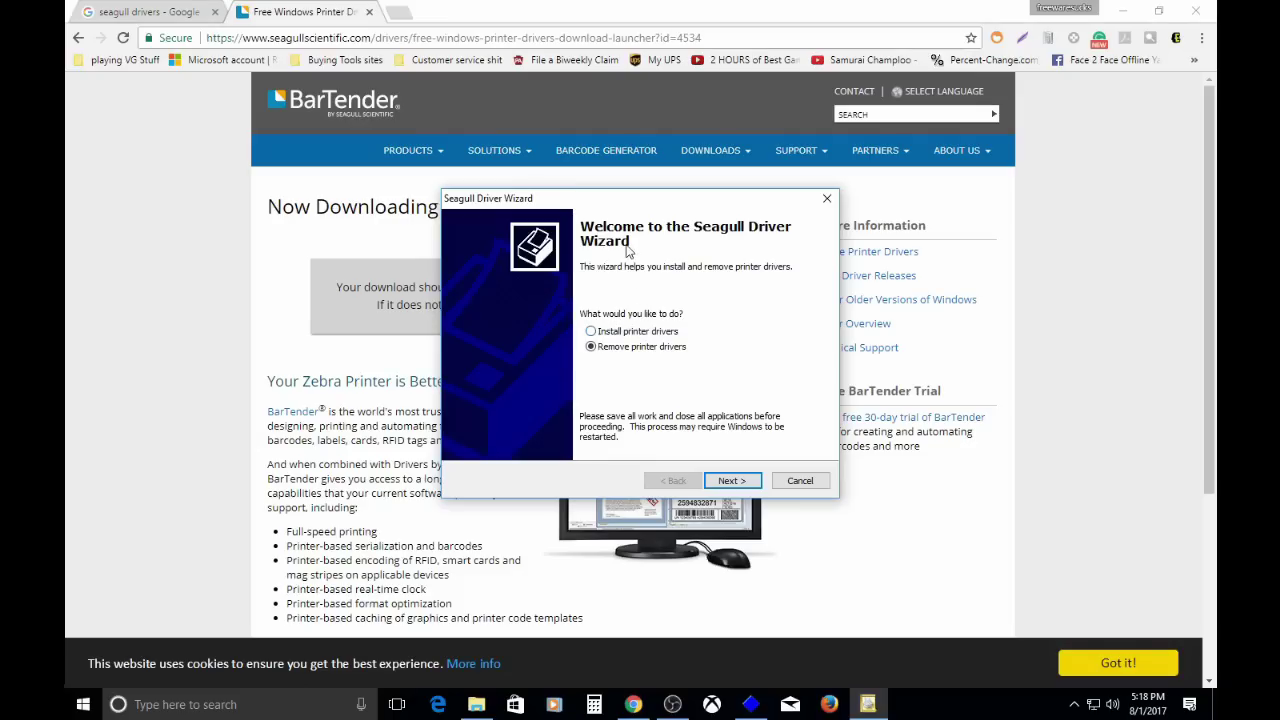
# - Choose Install printer drivers and select the detected Zebra LP2844 on port USB002
pyautogui.moveTo(634, 203); pyautogui.dragTo(591, 206)
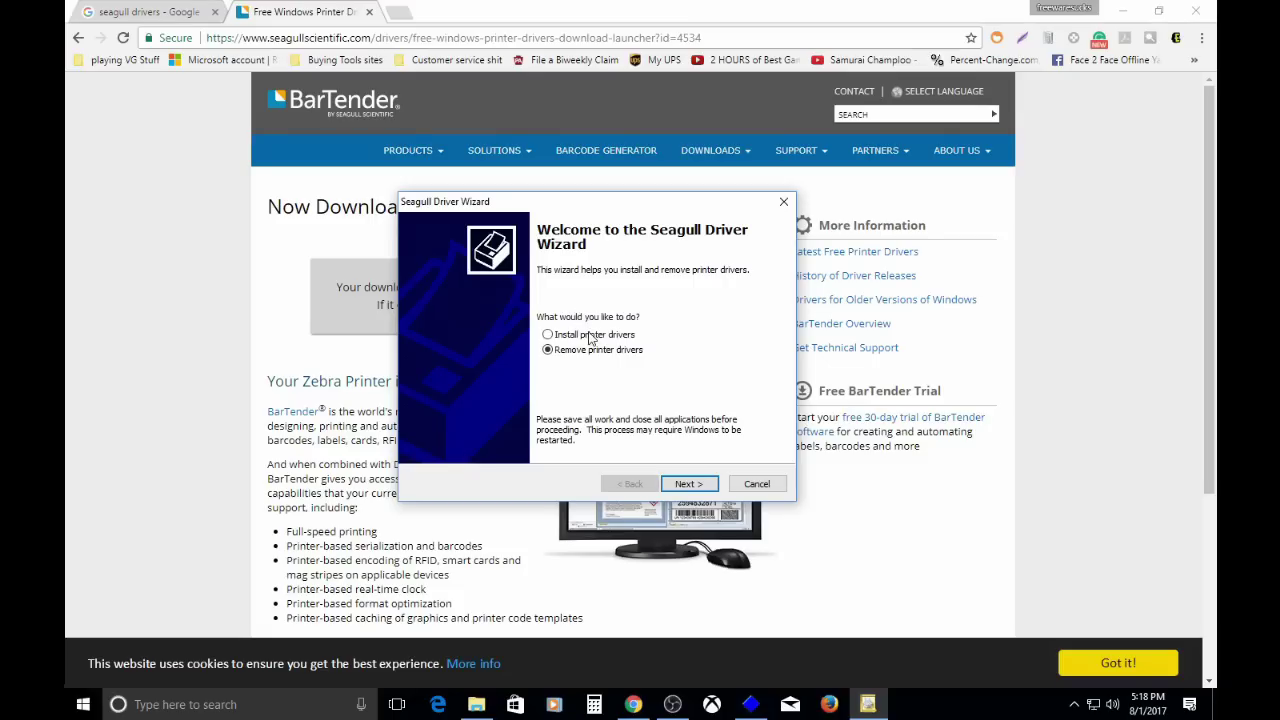
pyautogui.click(592, 338)
pyautogui.click(695, 488)
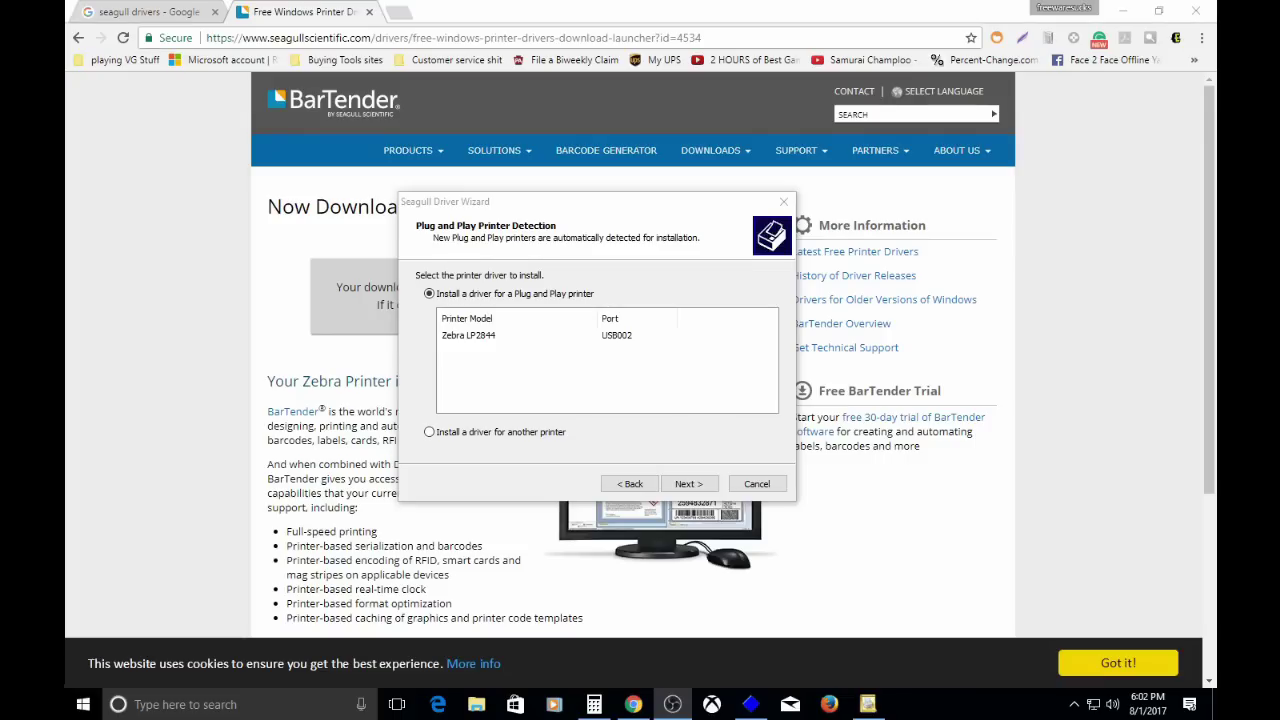
pyautogui.click(476, 340)
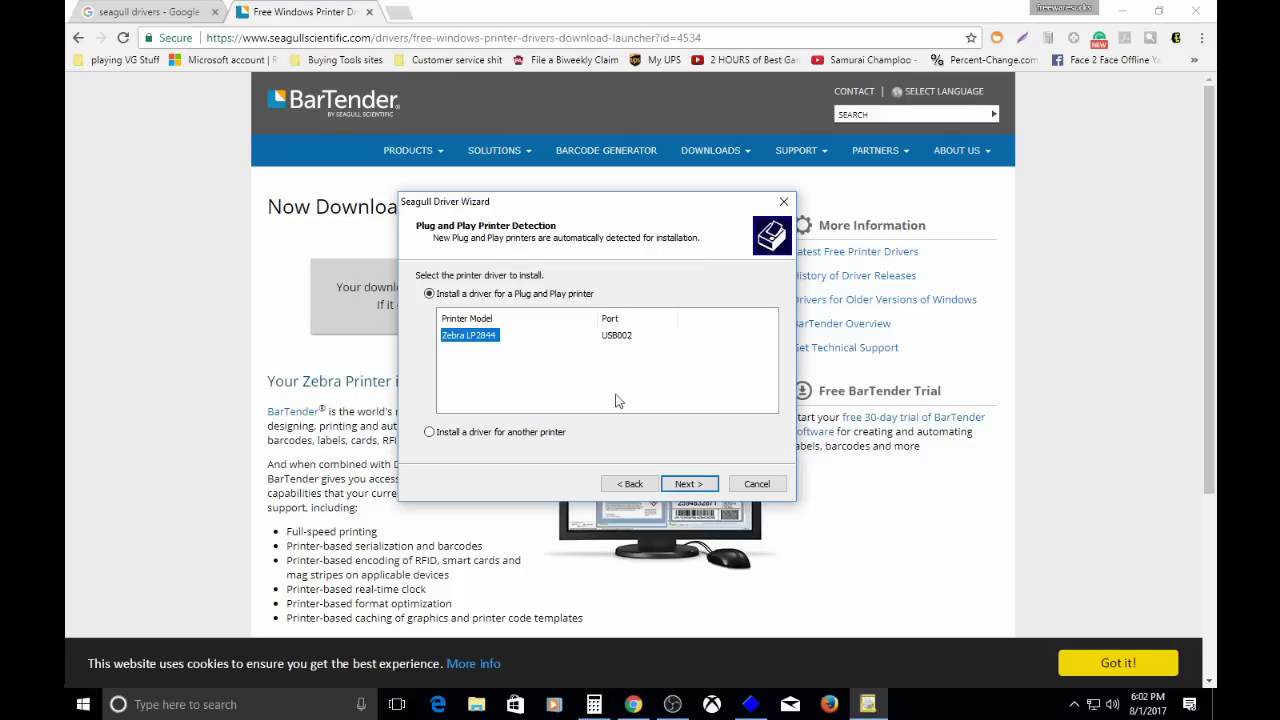
# - Keep the name Zebra LP2844, untick default printer, leave it unshared, and finish the wizard
pyautogui.click(686, 484)
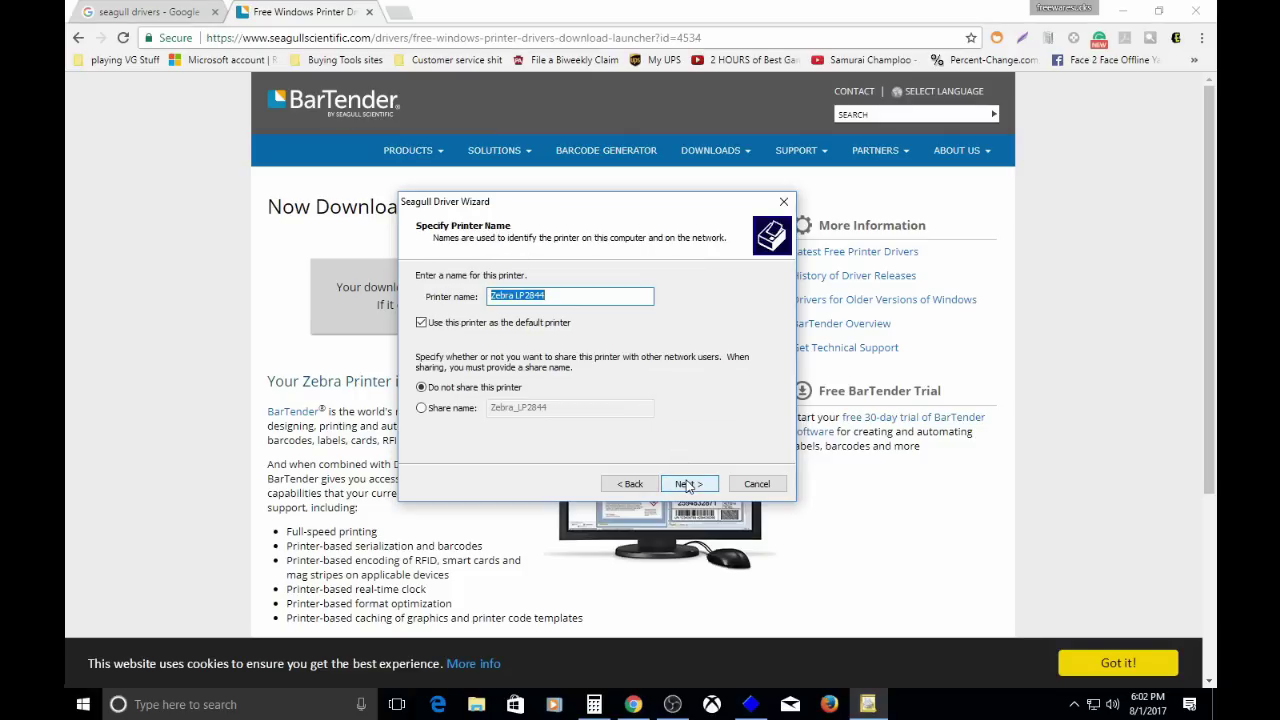
pyautogui.click(568, 298)
pyautogui.click(424, 326)
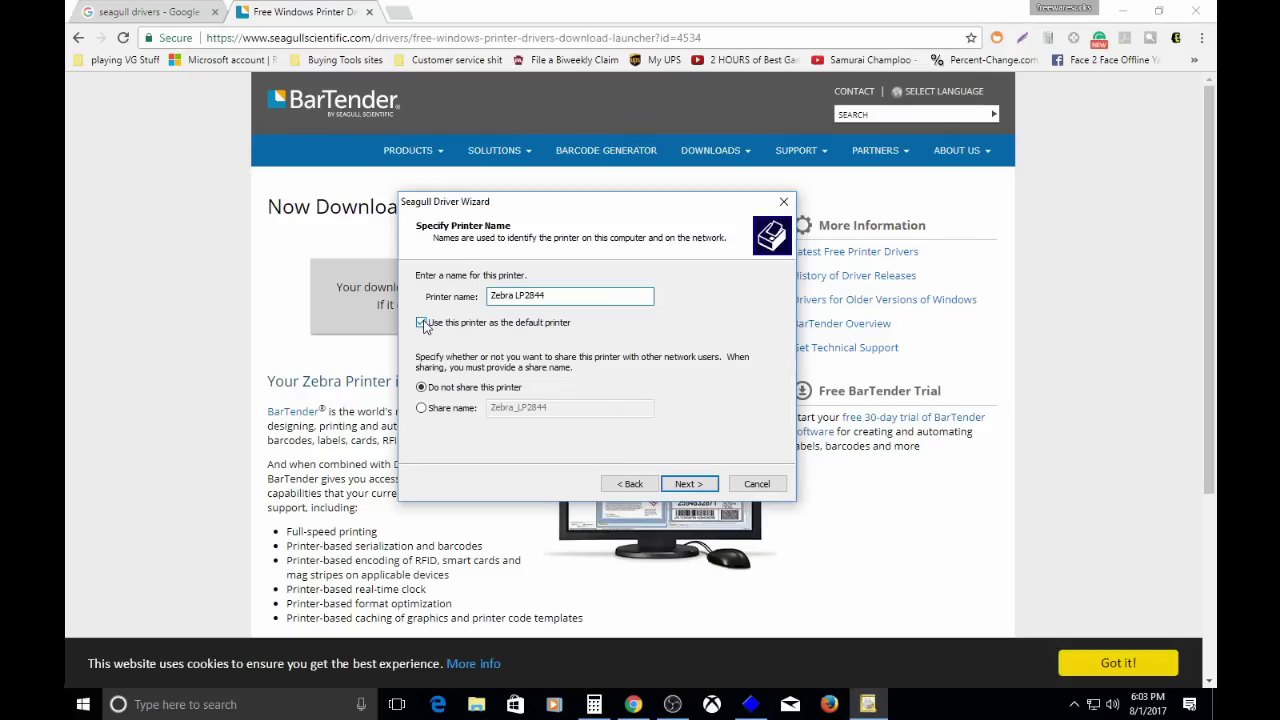
pyautogui.click(424, 326)
pyautogui.click(694, 484)
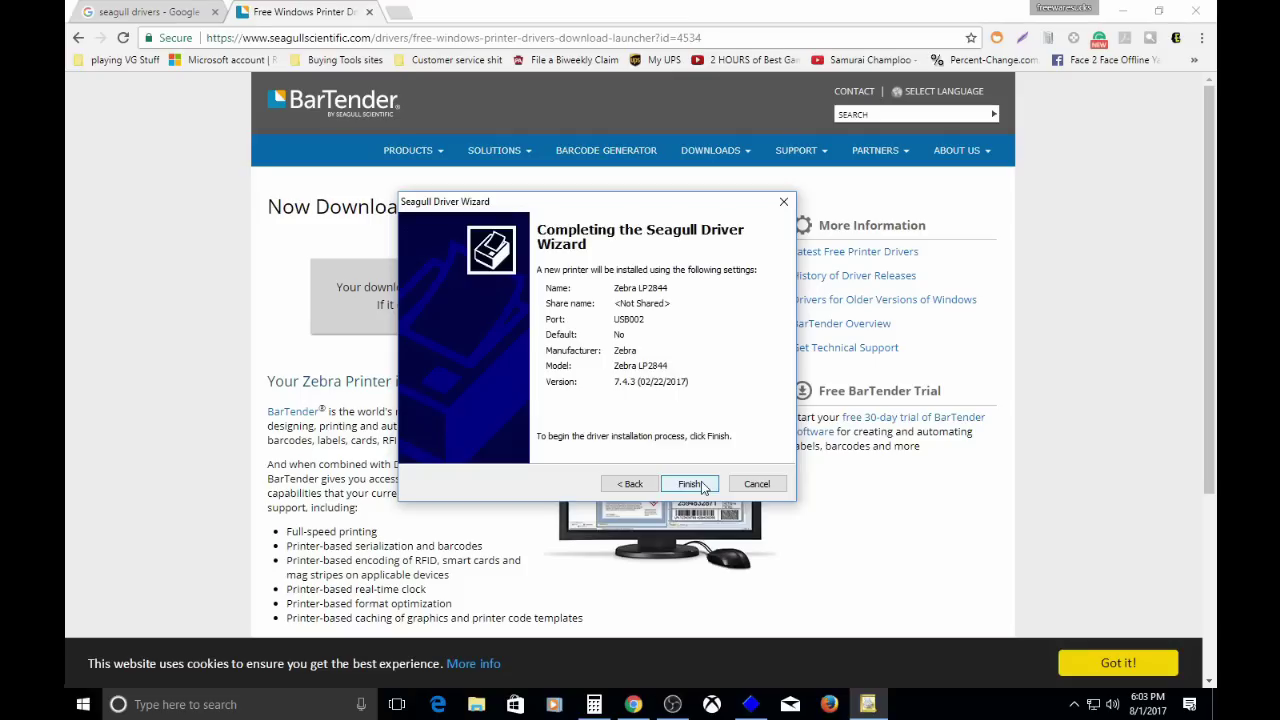
pyautogui.click(701, 484)
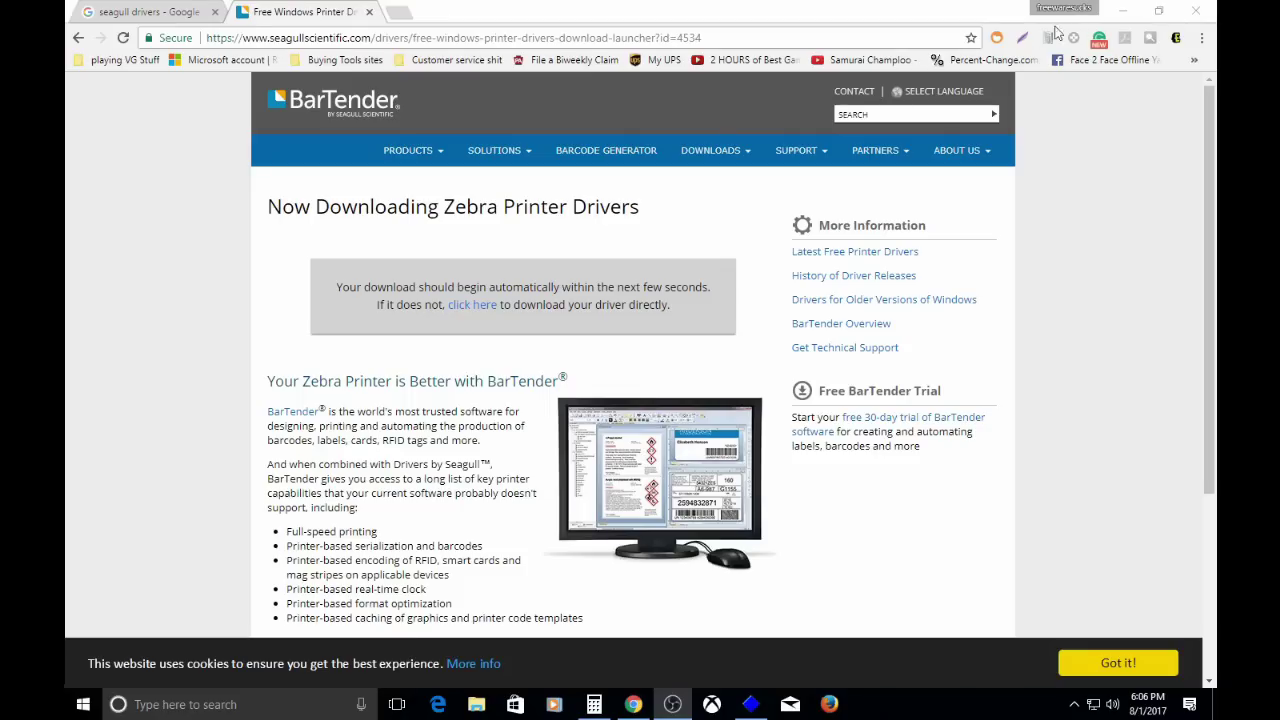
# - Close the Chrome window once the Zebra LP2844 driver has finished installing
pyautogui.click(1197, 11)
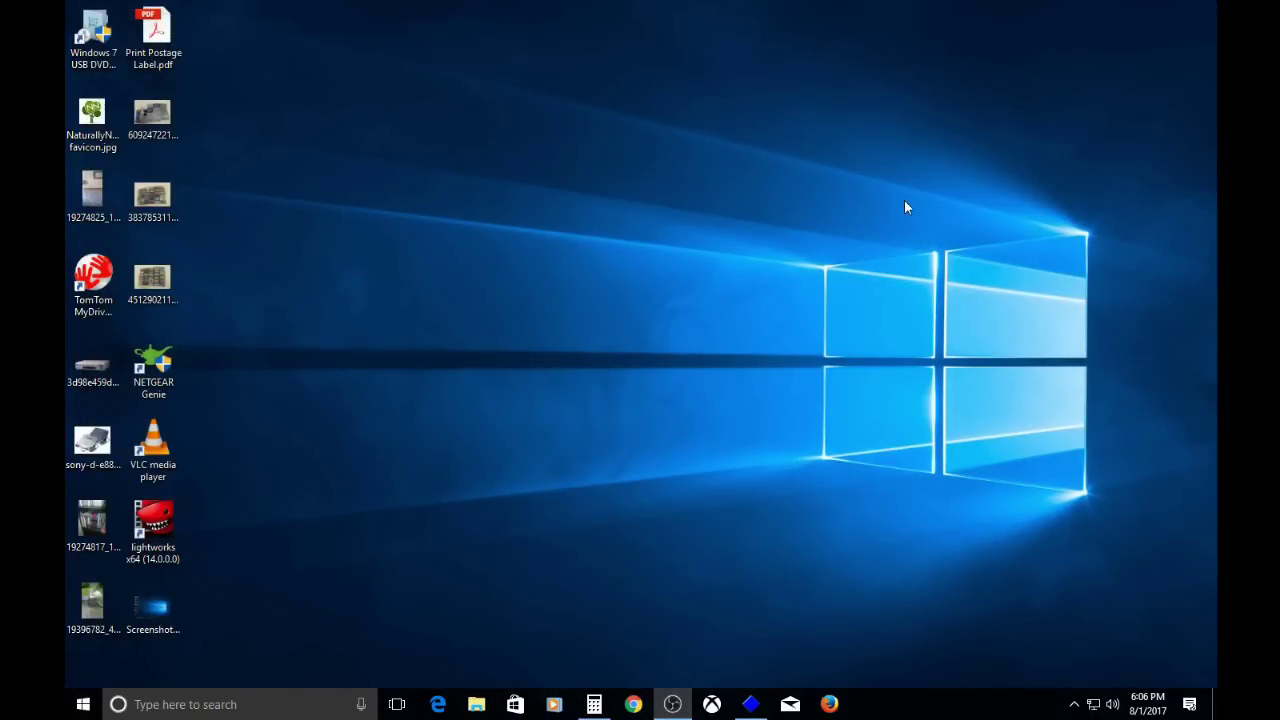
# - Find Control Panel by searching 'cont', open it, and go to Devices and Printers
pyautogui.click(258, 708)
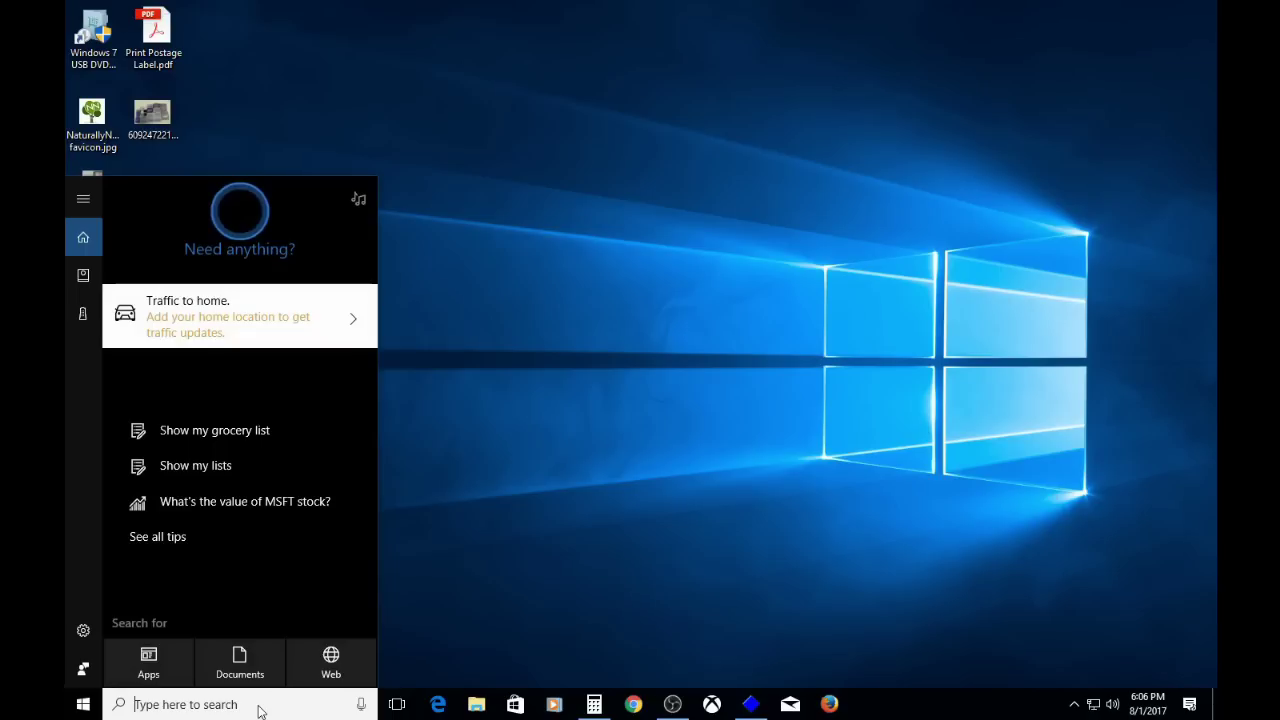
pyautogui.write('c')
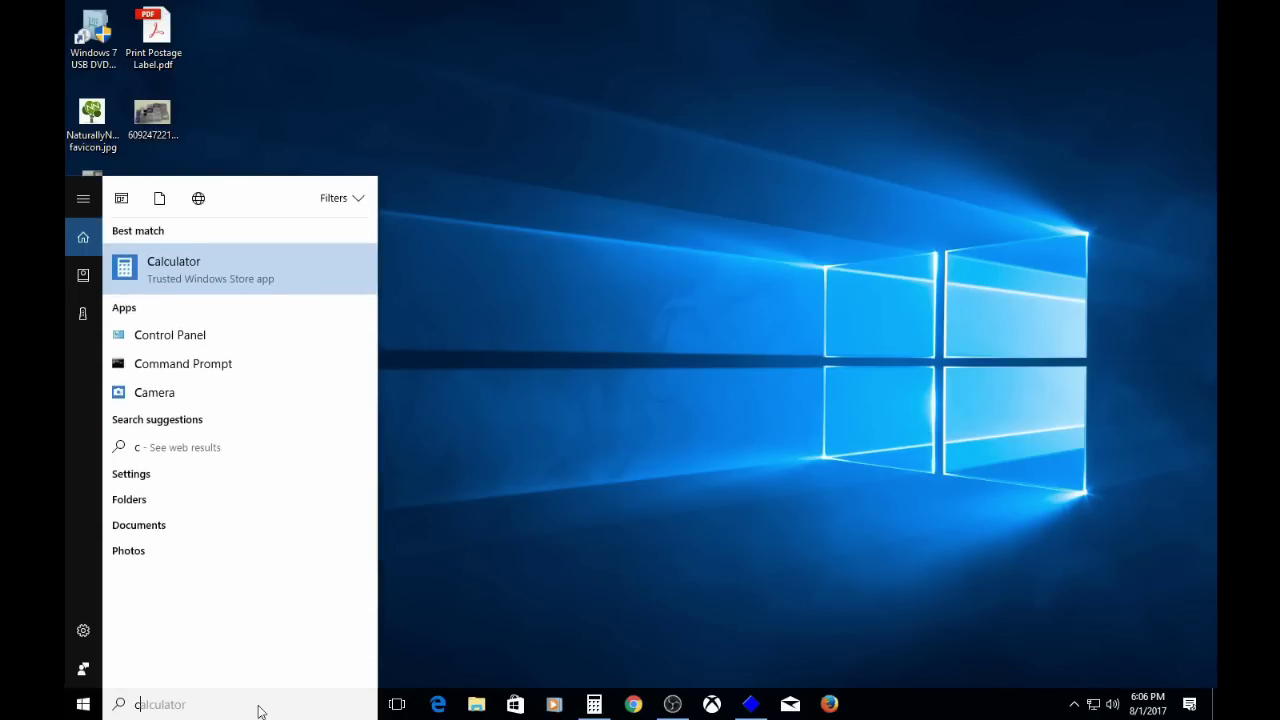
pyautogui.write('ont')
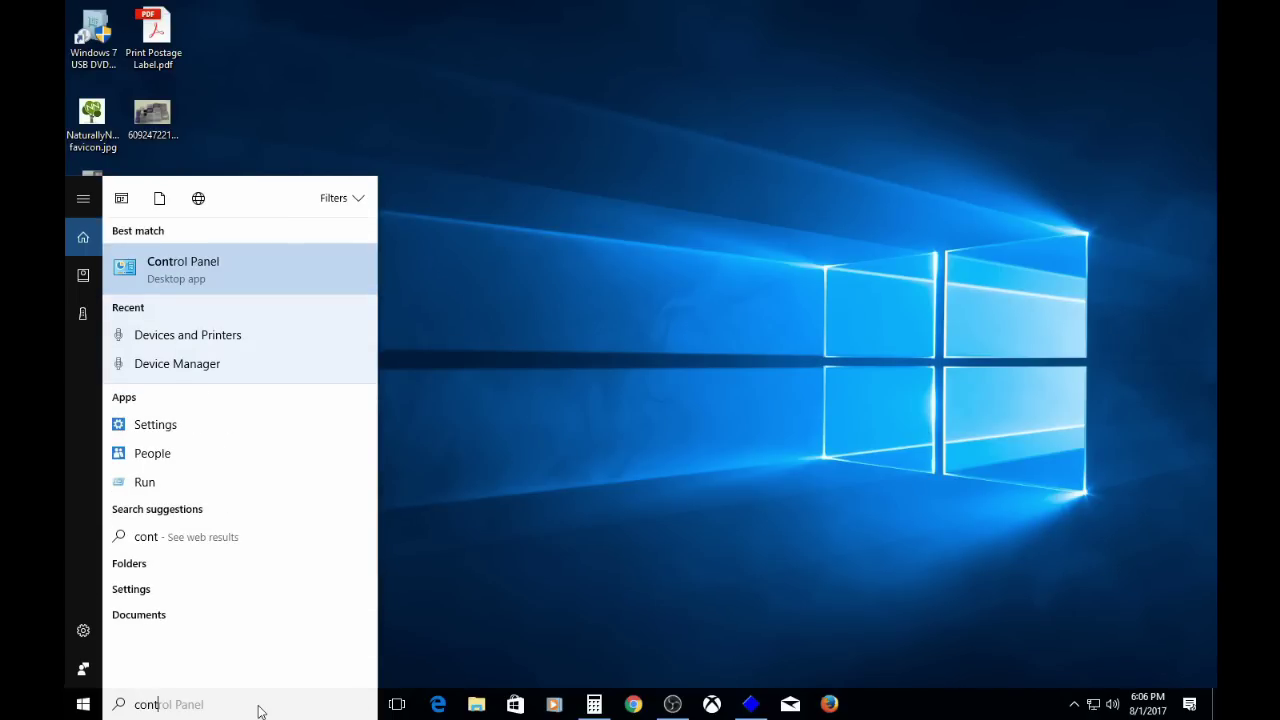
pyautogui.click(181, 277)
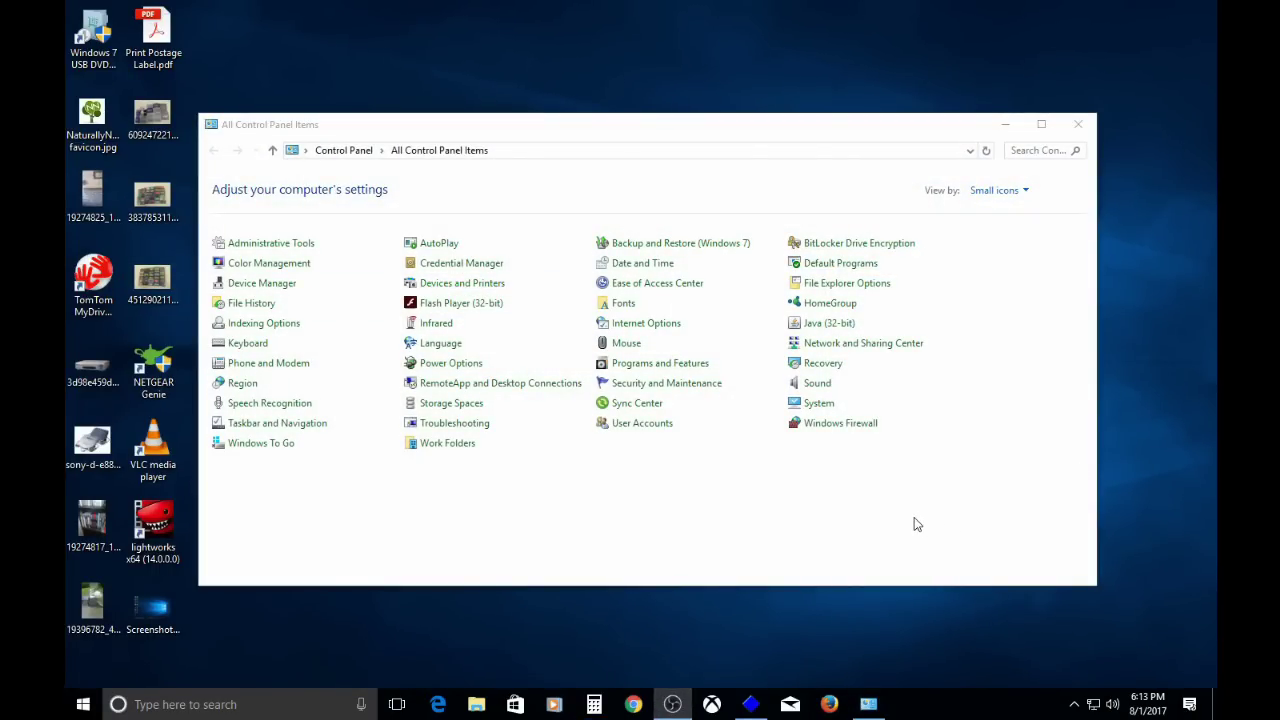
pyautogui.click(488, 285)
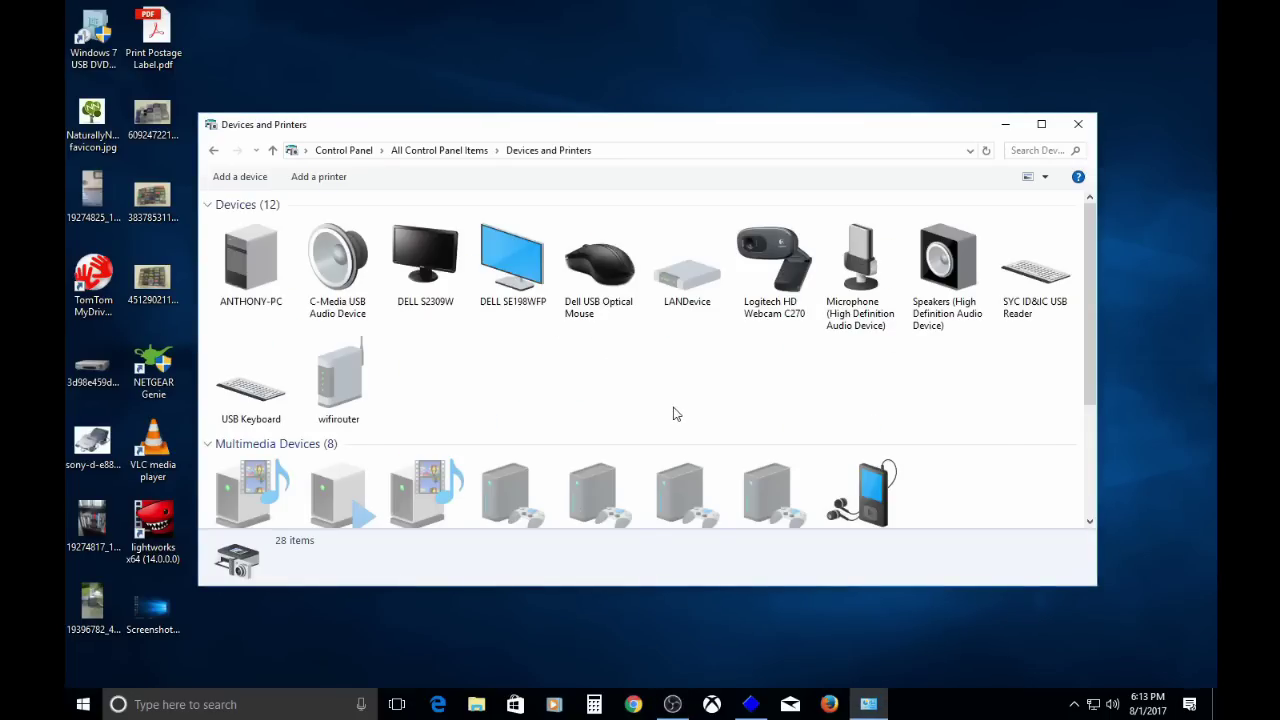
# - Compare the ZDesigner LP 2844 and Zebra LP2844 printers, then bring up Zebra LP2844's actions
pyautogui.scroll(-3, 673, 413)
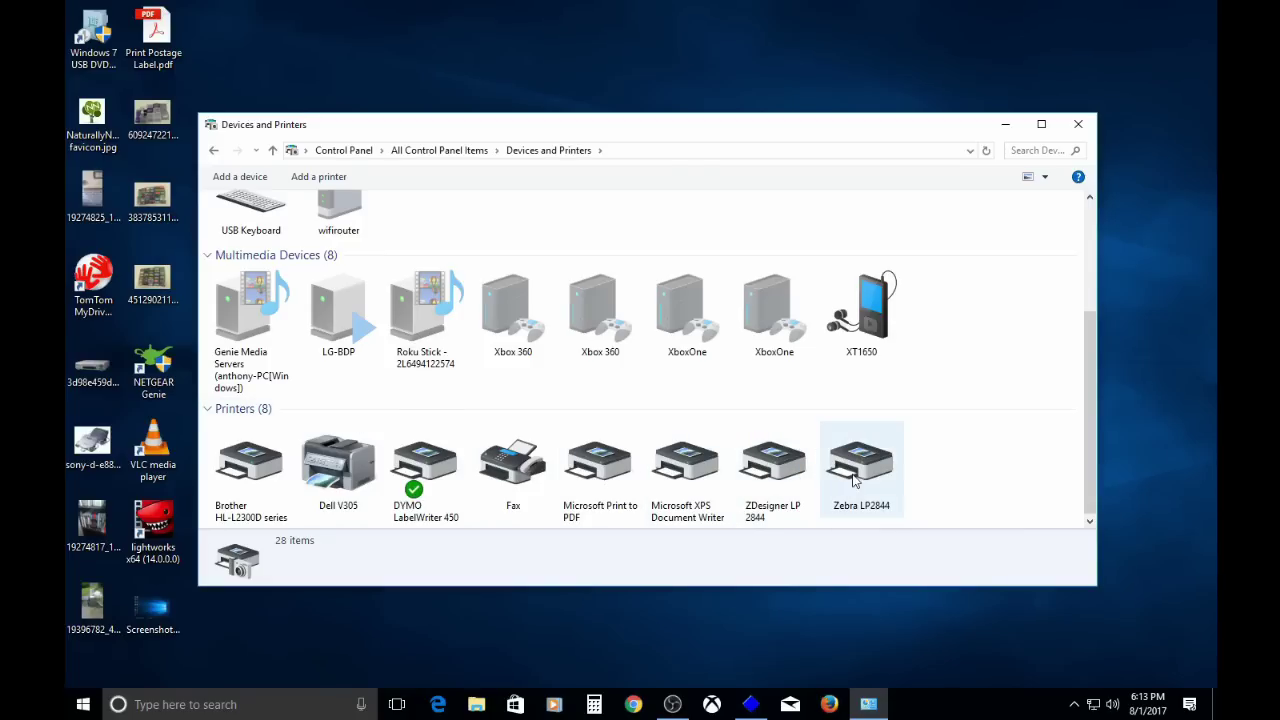
pyautogui.click(788, 495)
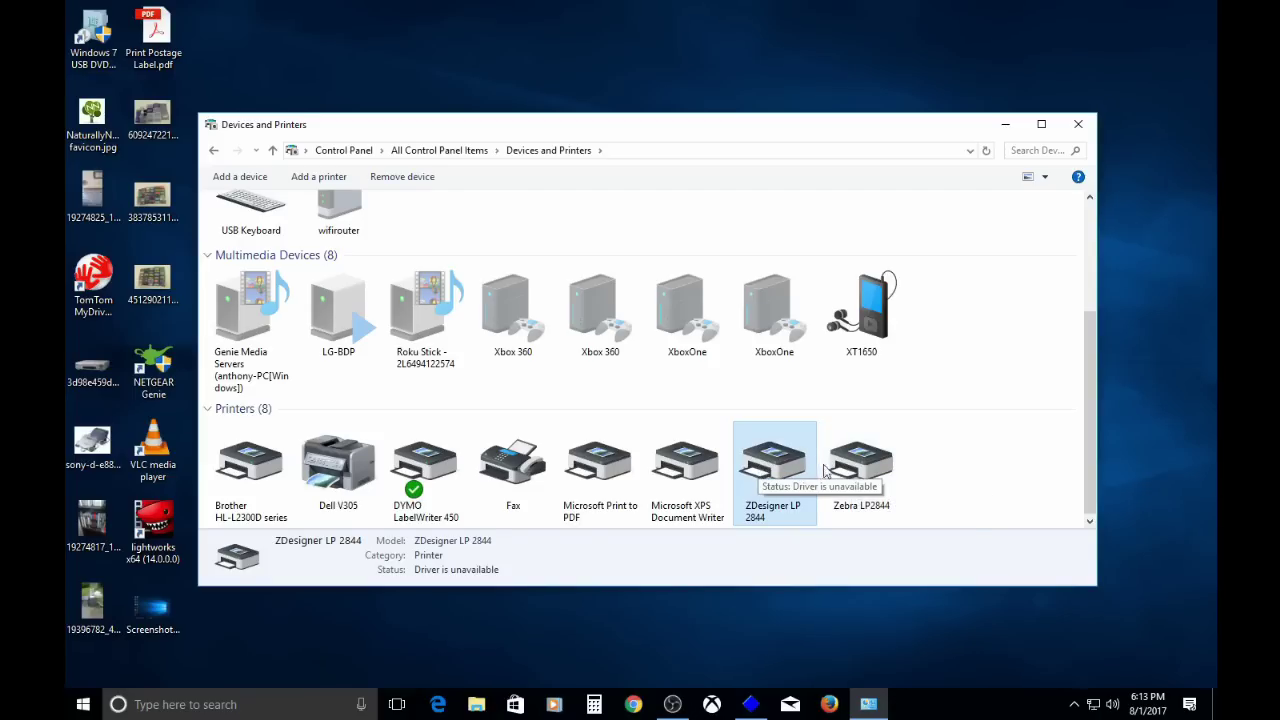
pyautogui.click(870, 475)
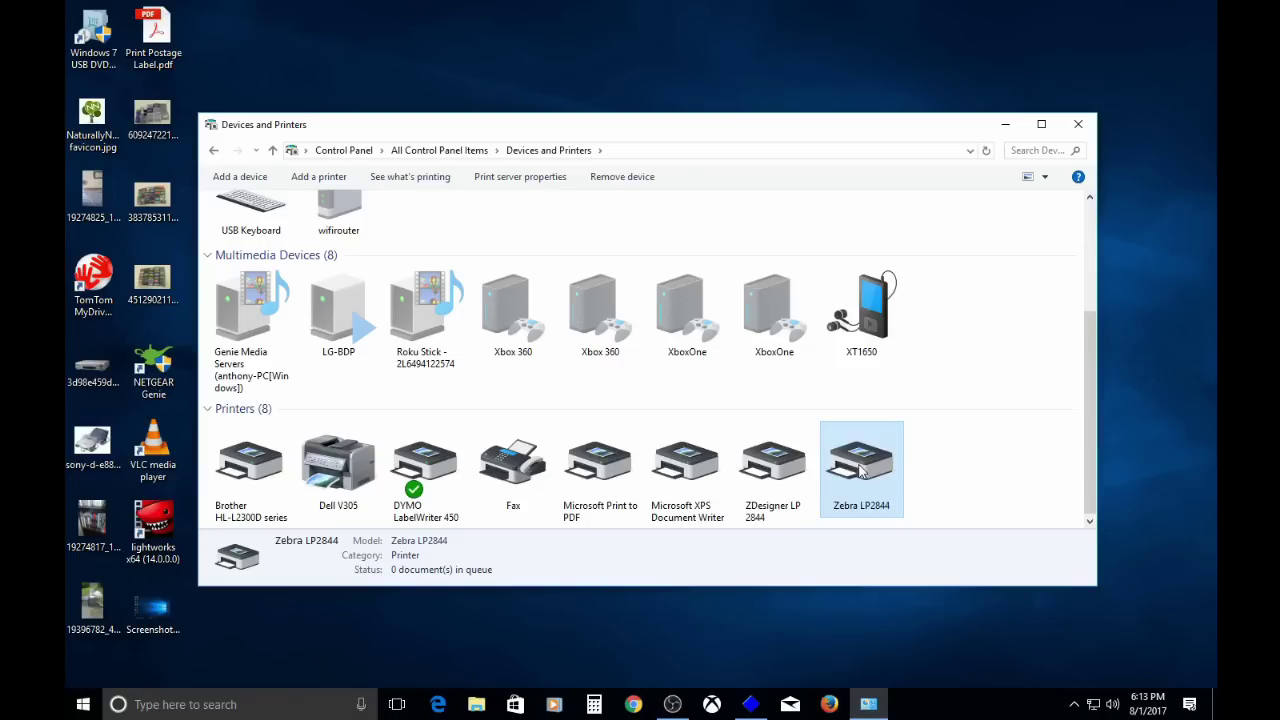
pyautogui.click(785, 470)
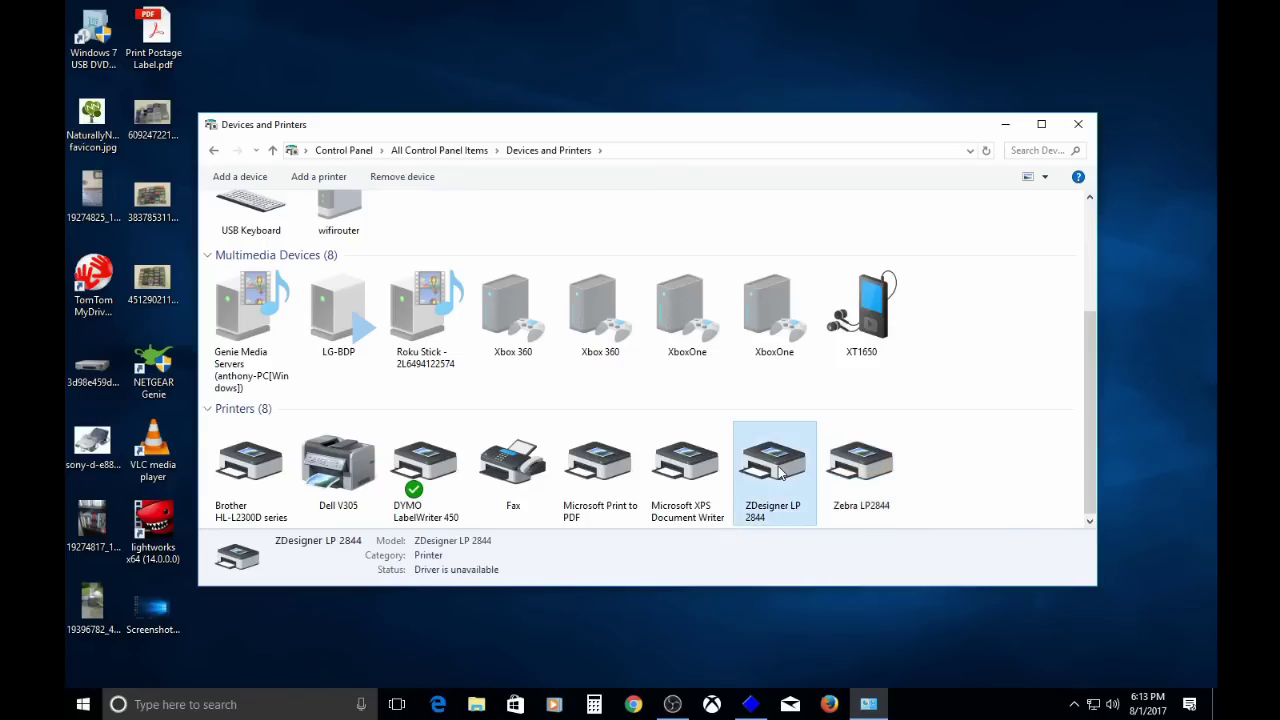
pyautogui.click(885, 473)
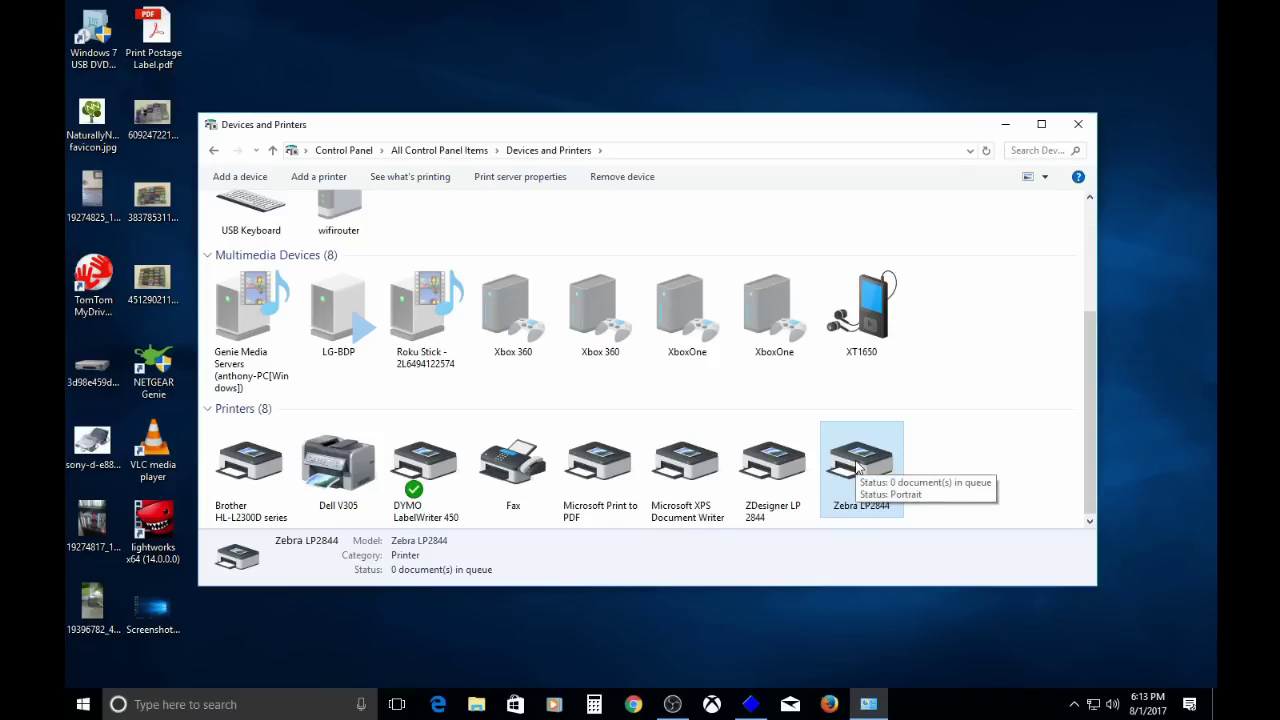
pyautogui.rightClick(856, 468)
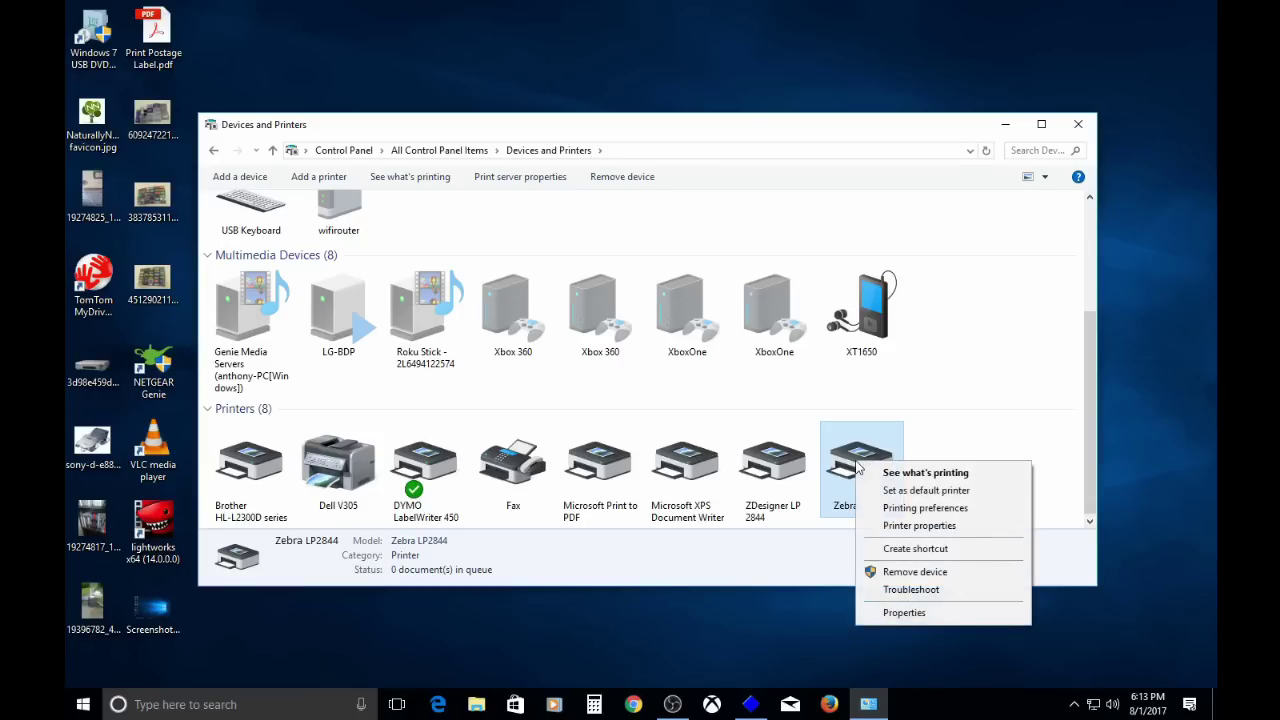
# - Open Printing preferences for the Zebra LP2844 printer
pyautogui.click(850, 458)
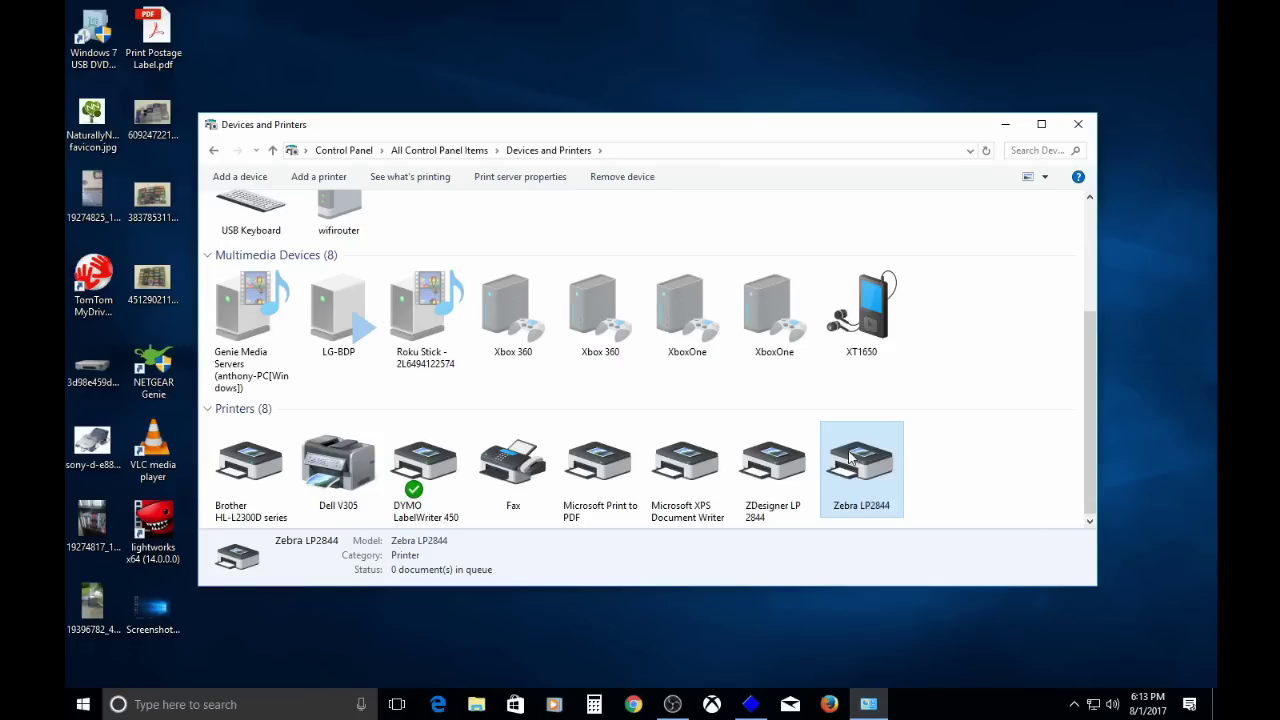
pyautogui.rightClick(850, 458)
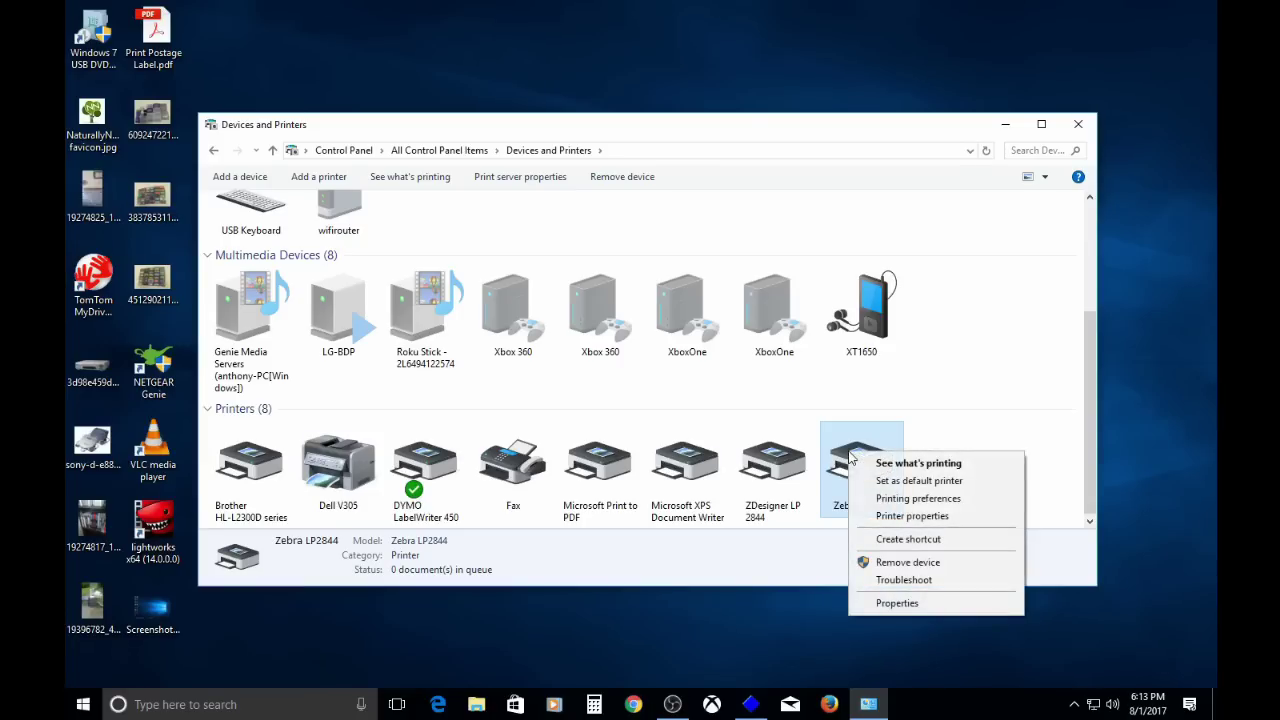
pyautogui.click(903, 500)
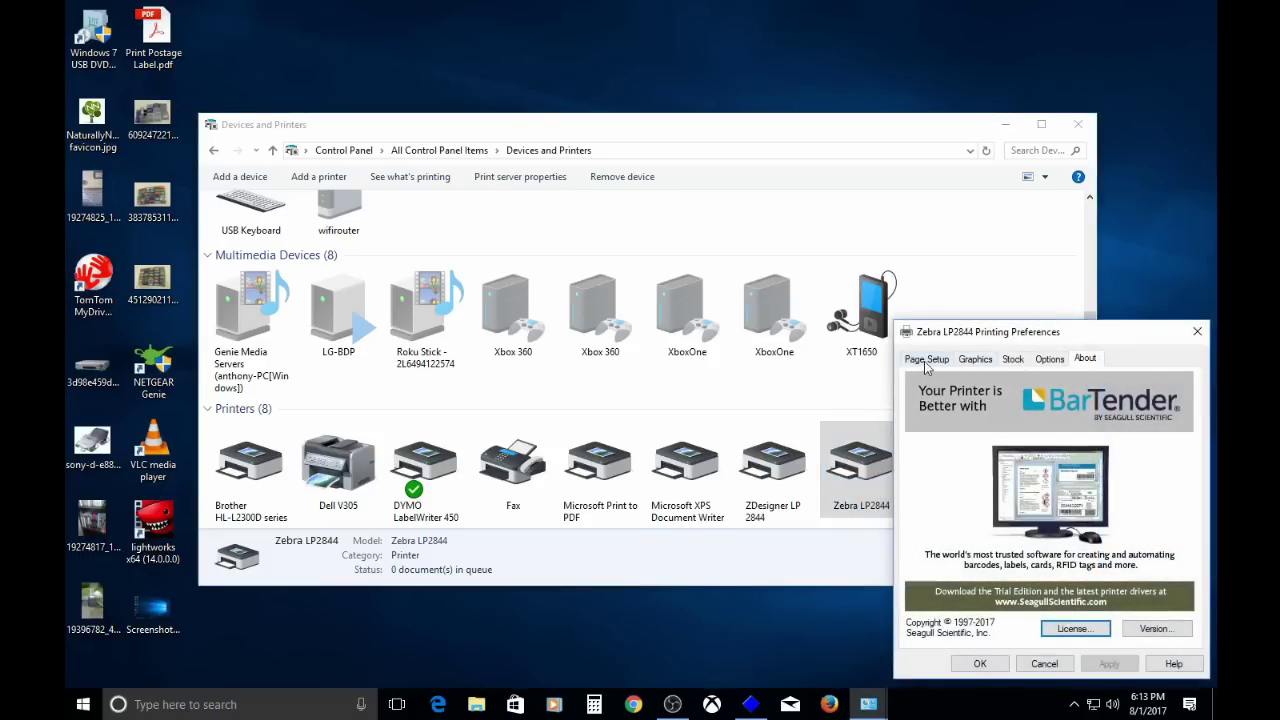
pyautogui.moveTo(1012, 332); pyautogui.dragTo(833, 234)
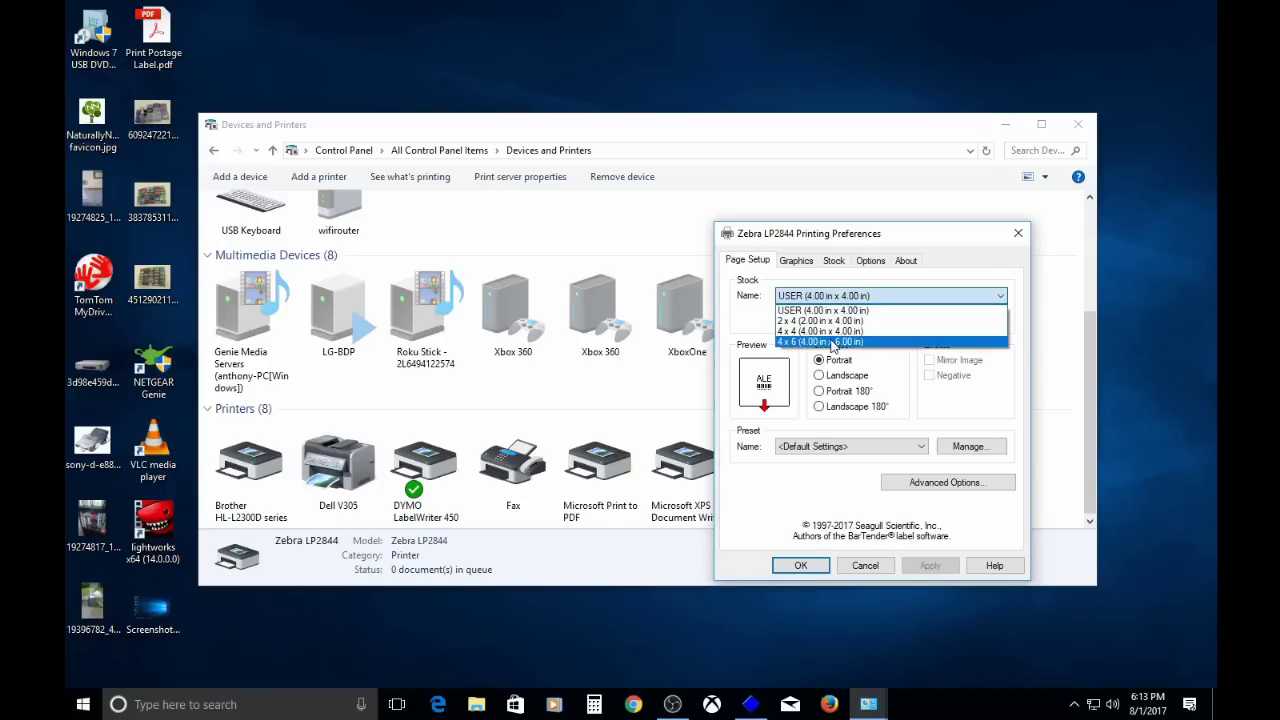
# - Look over the stock list and the new-stock width and height fields, then cancel without changes
pyautogui.click(744, 338)
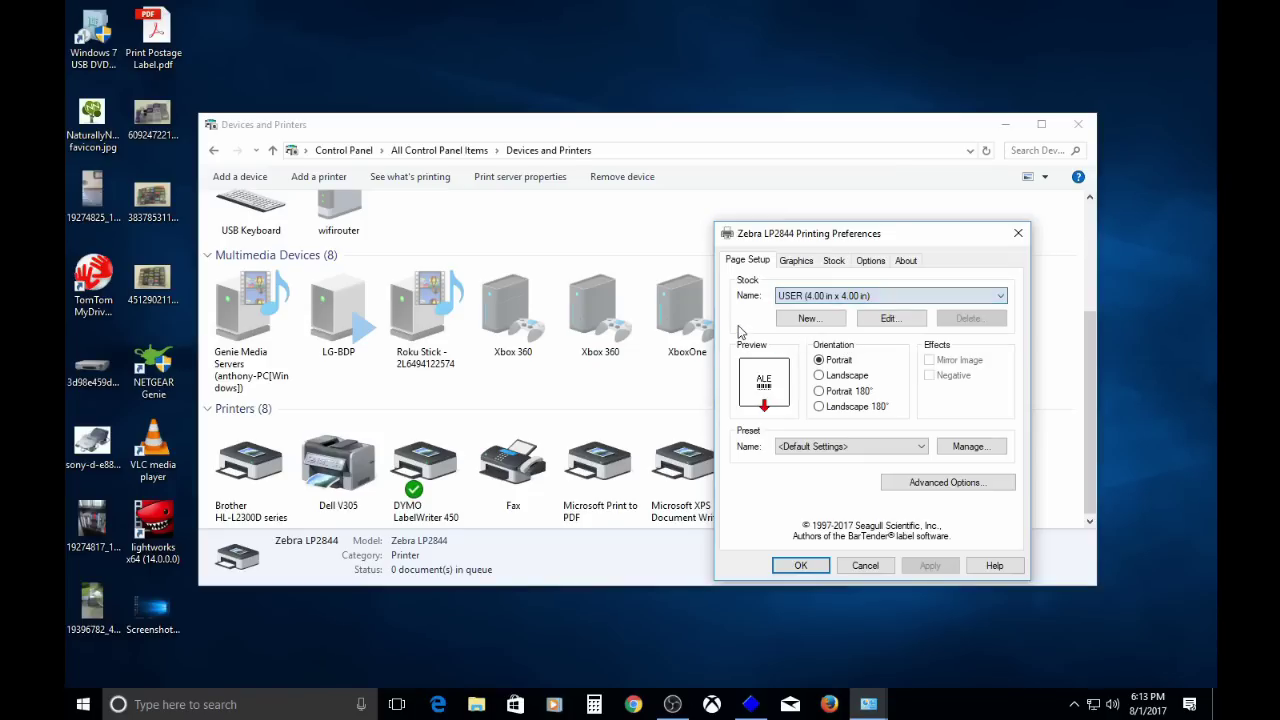
pyautogui.click(816, 321)
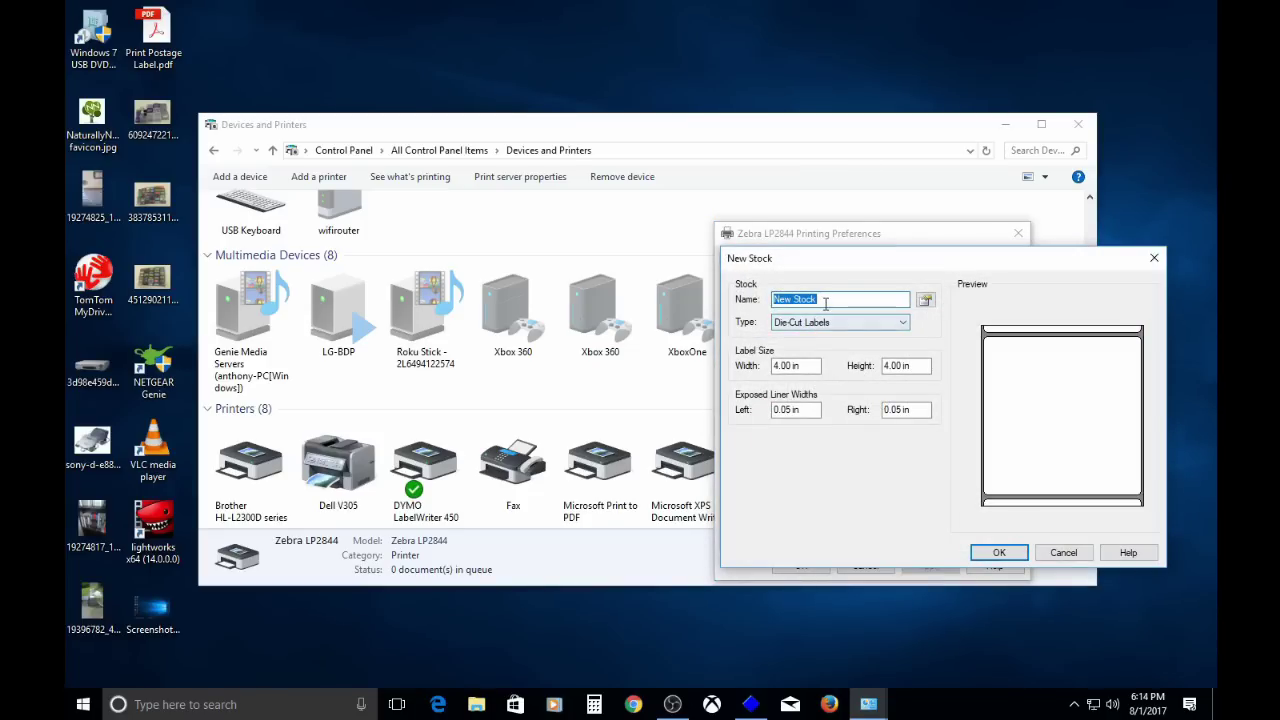
pyautogui.click(1066, 553)
pyautogui.click(932, 297)
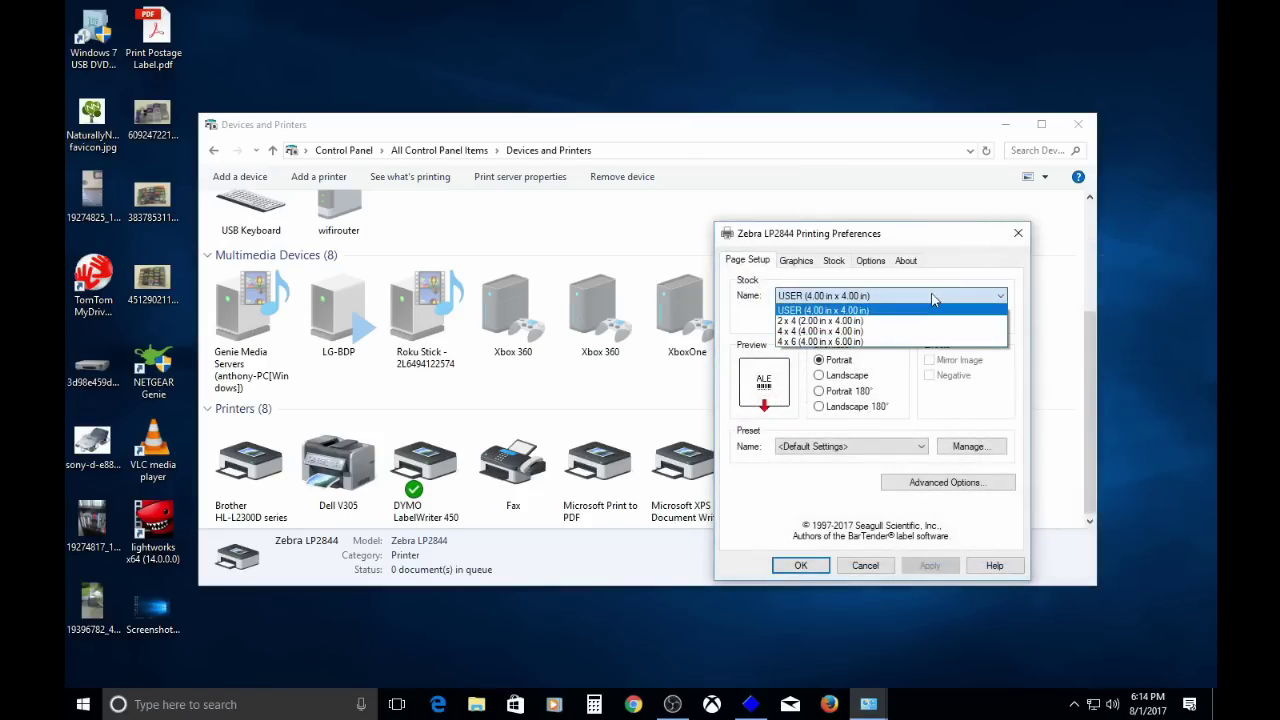
pyautogui.click(932, 297)
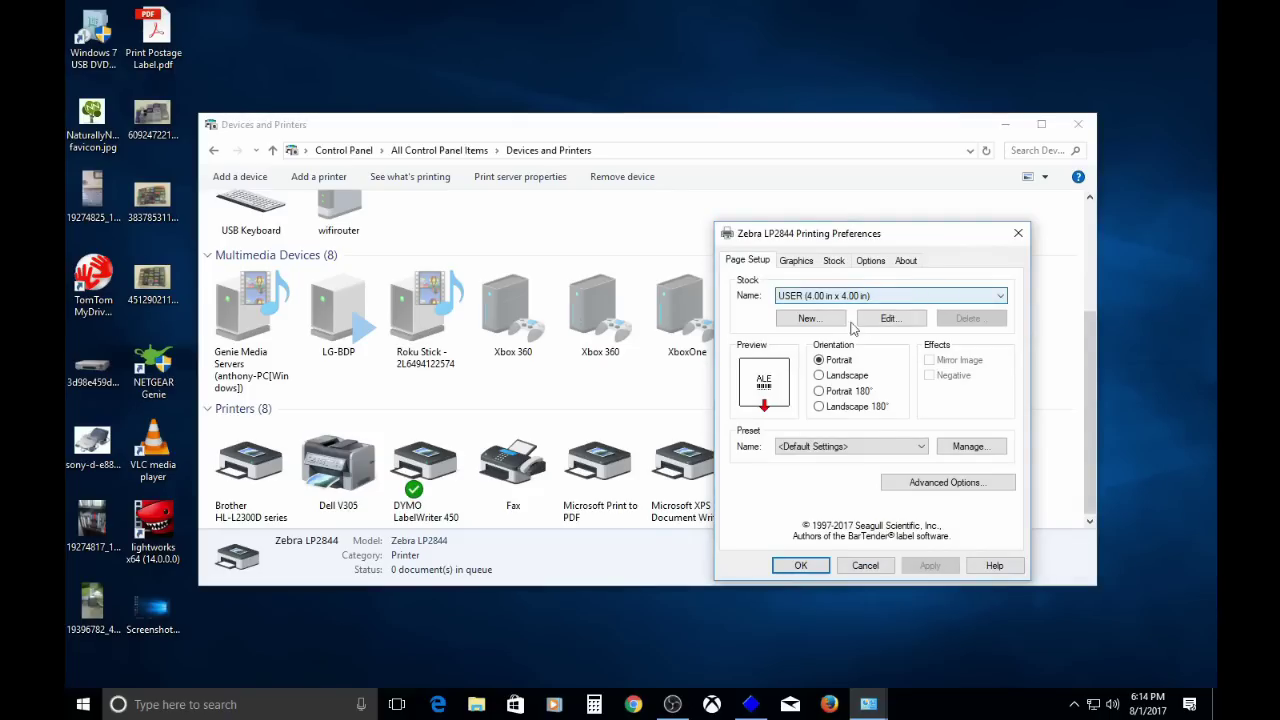
pyautogui.click(812, 320)
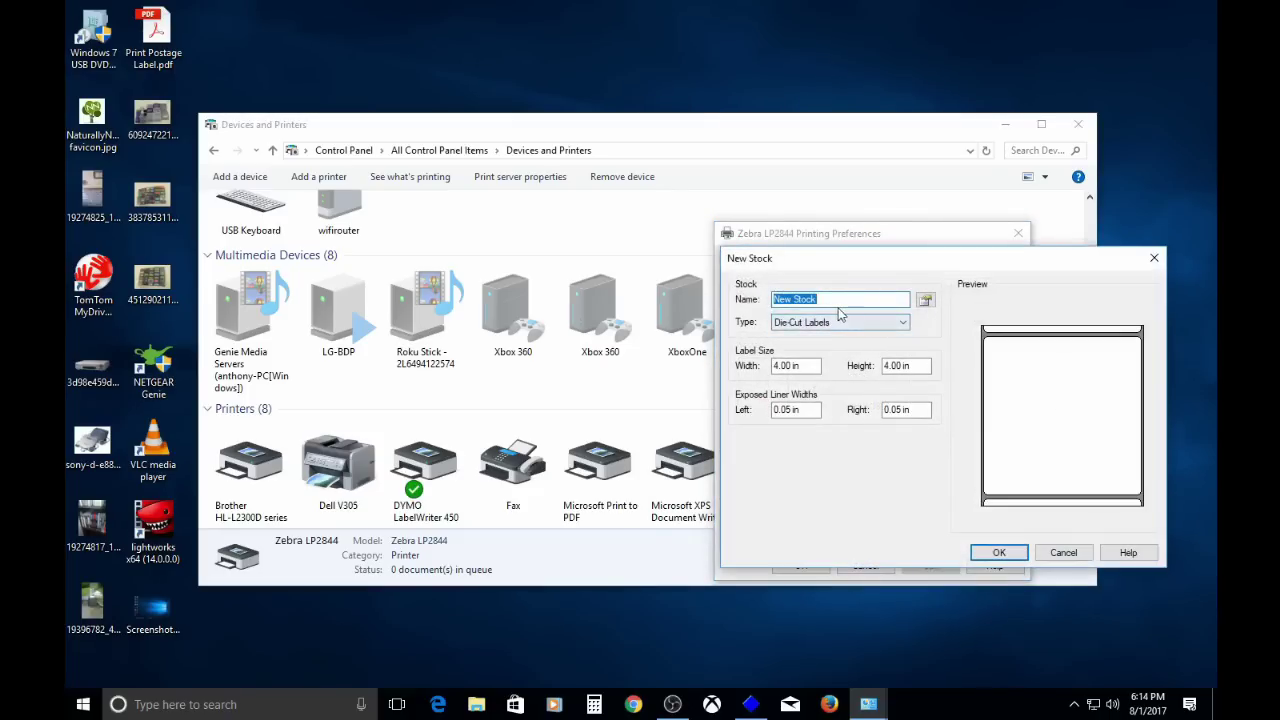
pyautogui.click(790, 372)
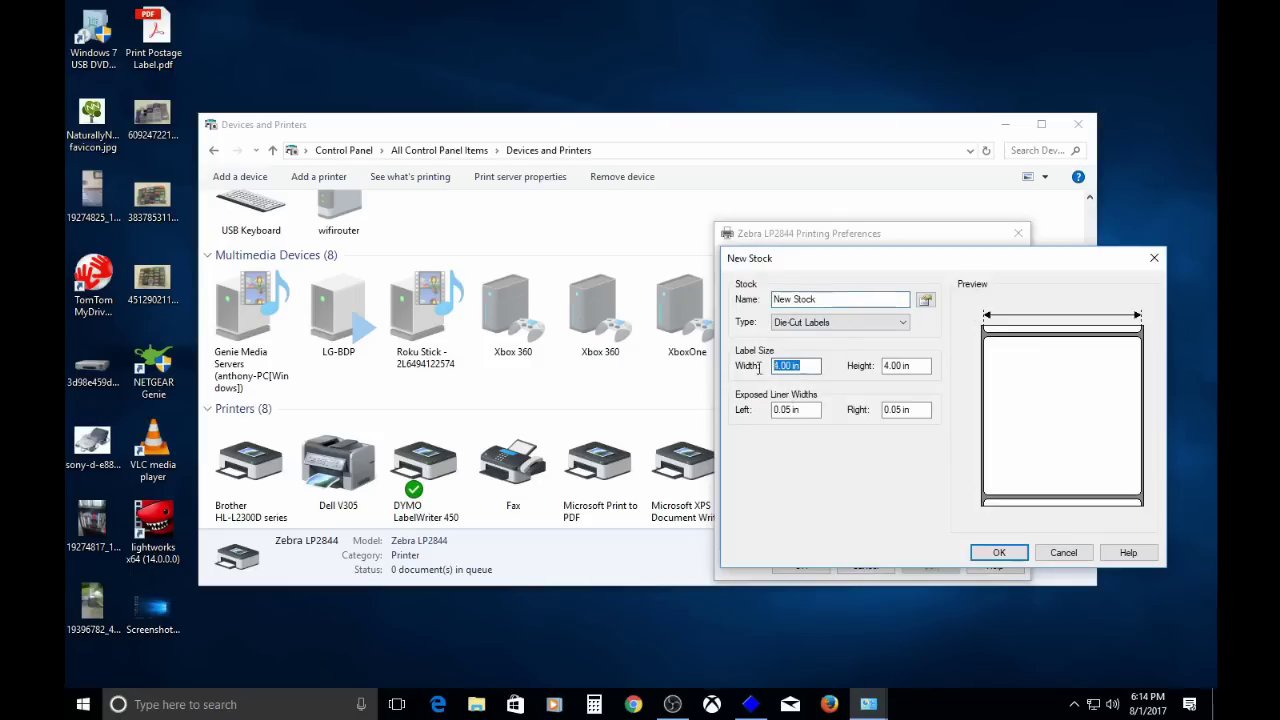
pyautogui.click(912, 368)
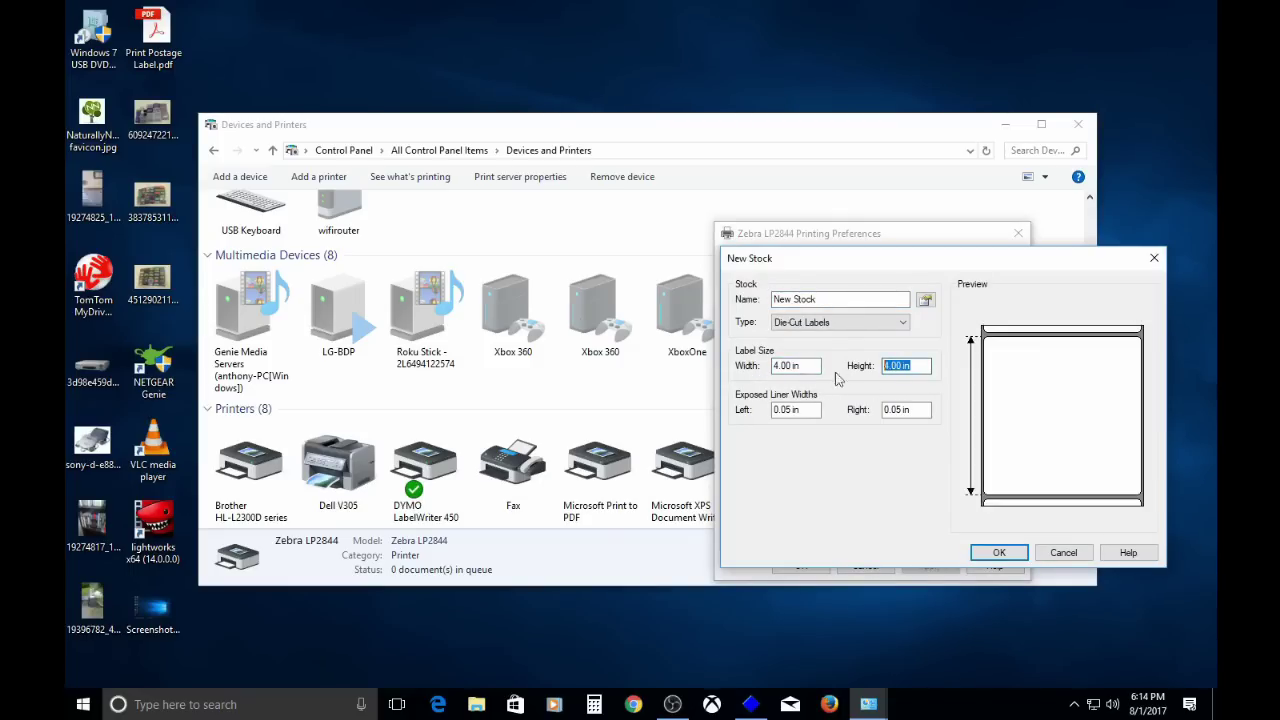
pyautogui.click(1063, 556)
# - Set the stock to 4 x 6 (4.00 in x 6.00 in) and save the preferences
pyautogui.click(925, 298)
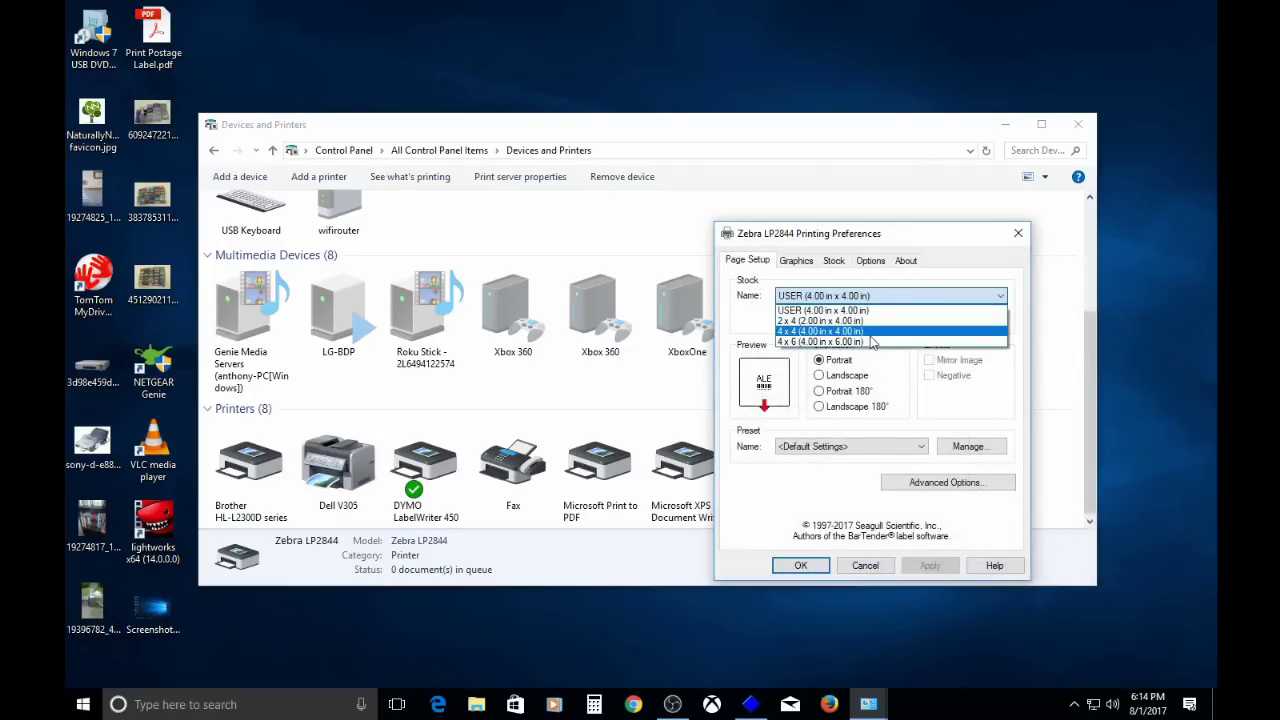
pyautogui.click(875, 342)
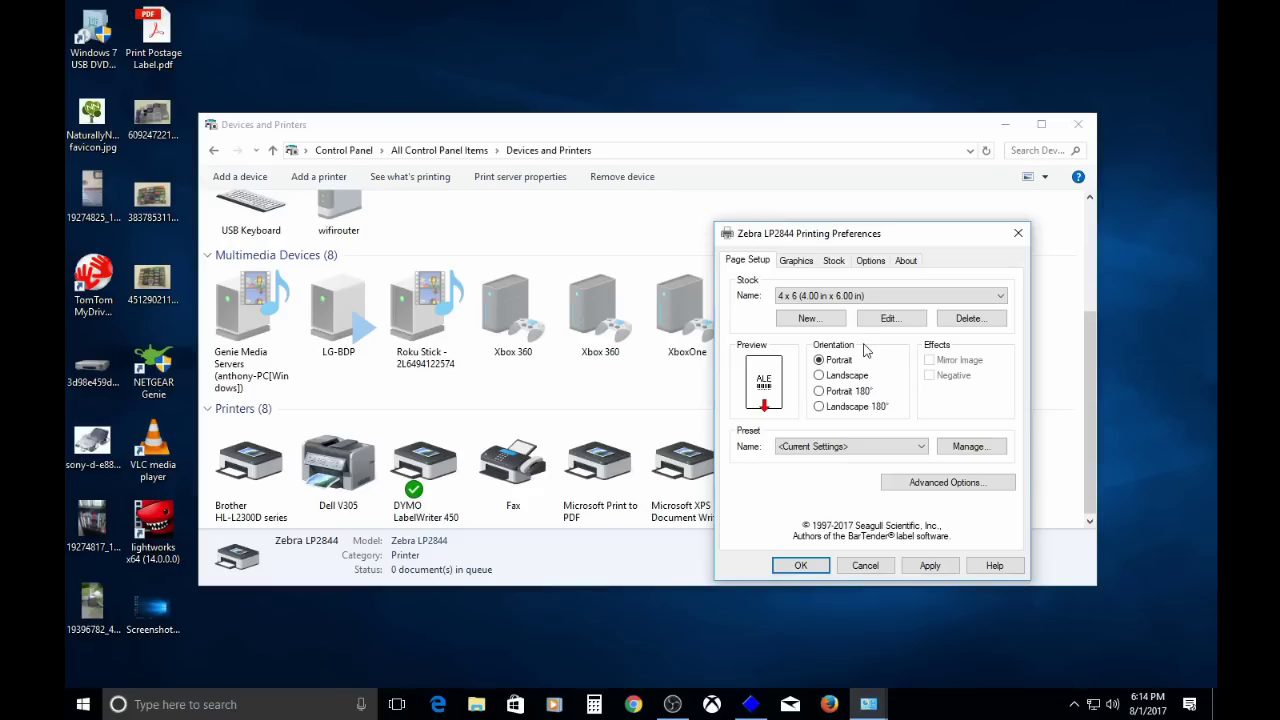
pyautogui.click(931, 567)
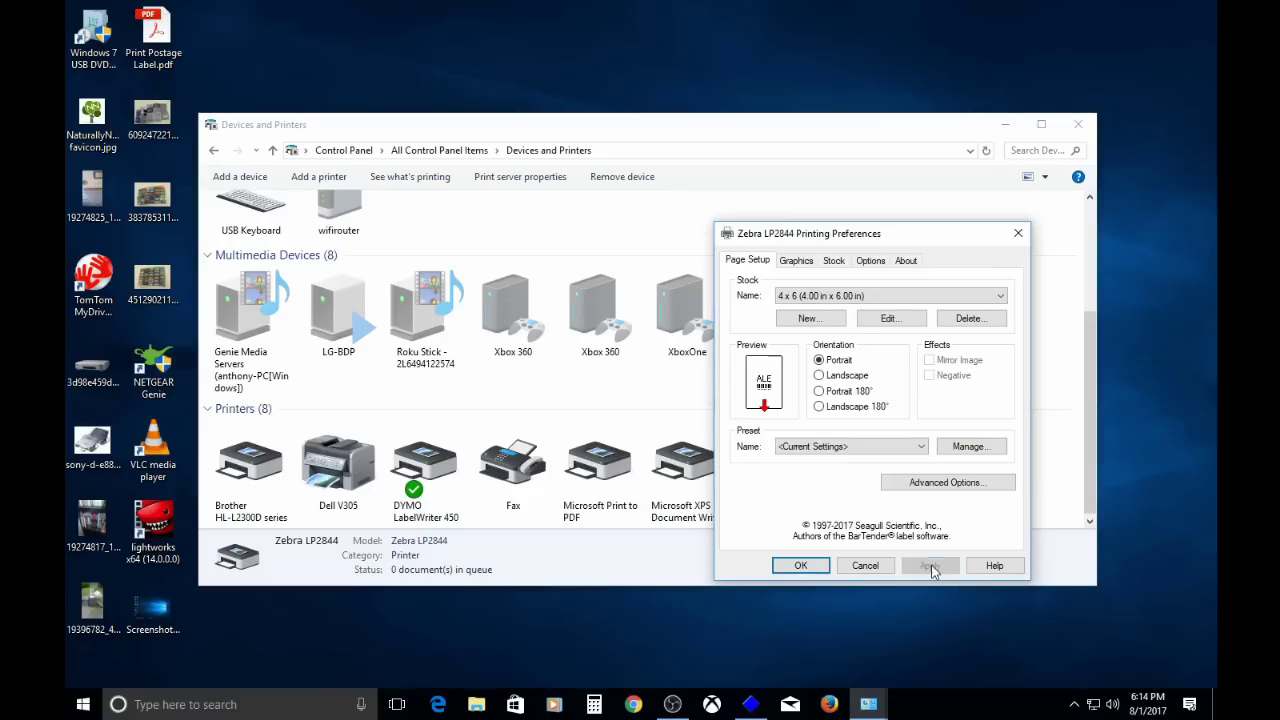
pyautogui.click(800, 567)
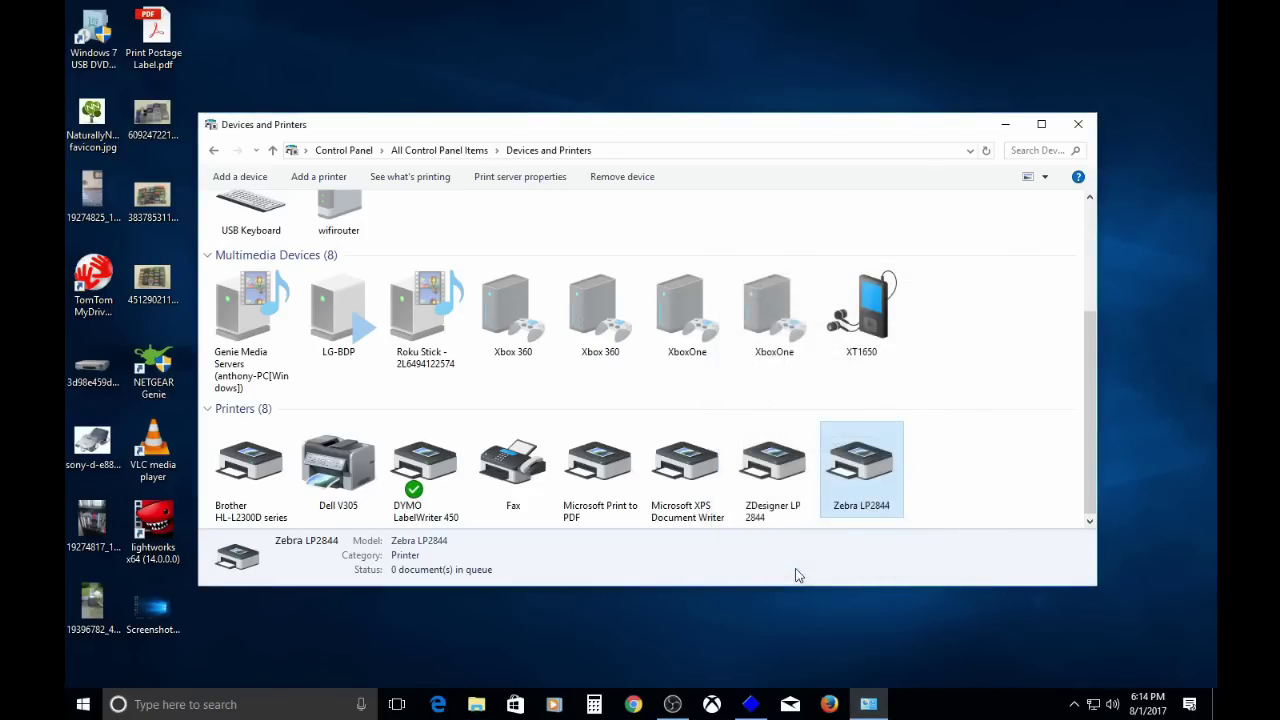
pyautogui.rightClick(884, 467)
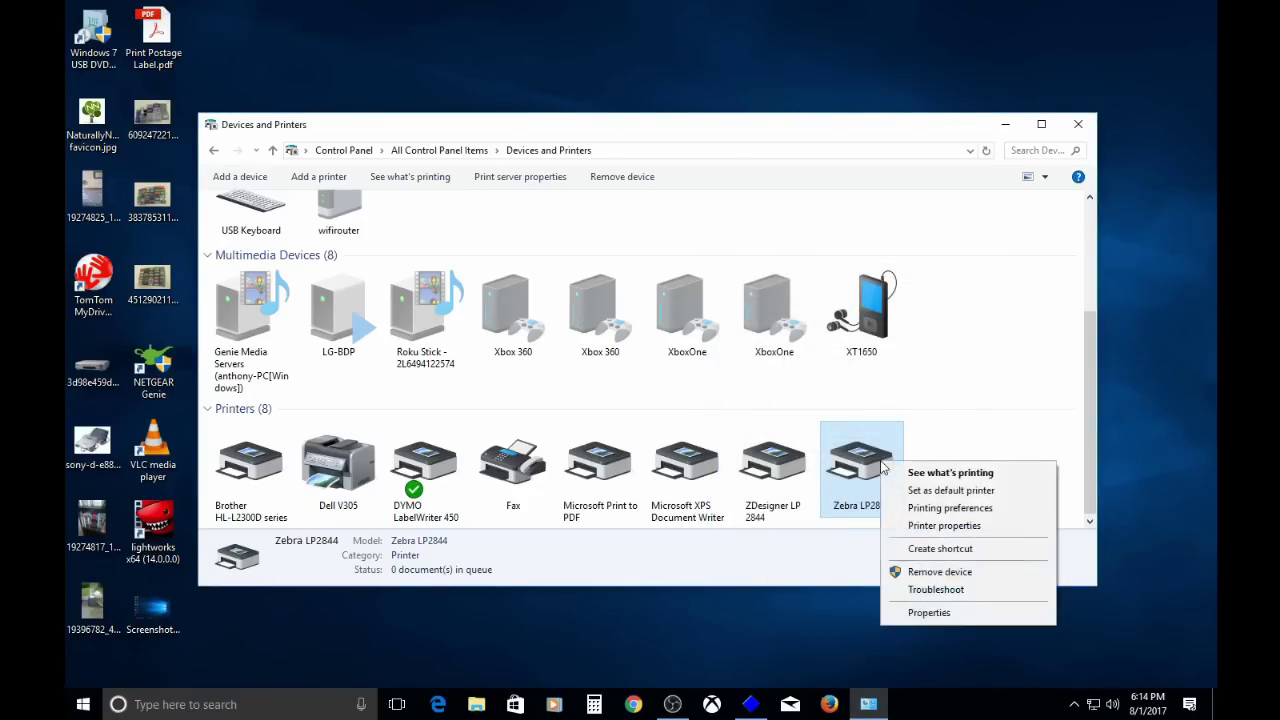
# - Print a test page from the Zebra LP2844 Properties General tab, queuing 1 document
pyautogui.click(928, 527)
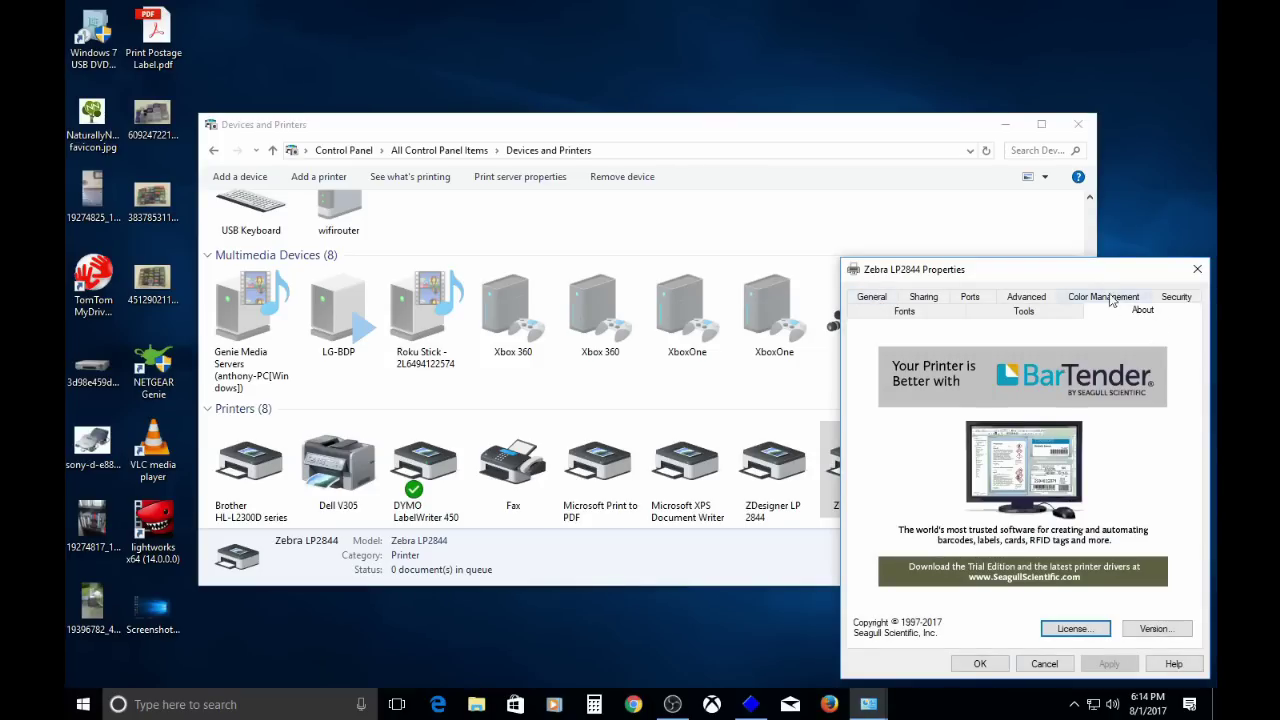
pyautogui.moveTo(1094, 277); pyautogui.dragTo(1045, 236)
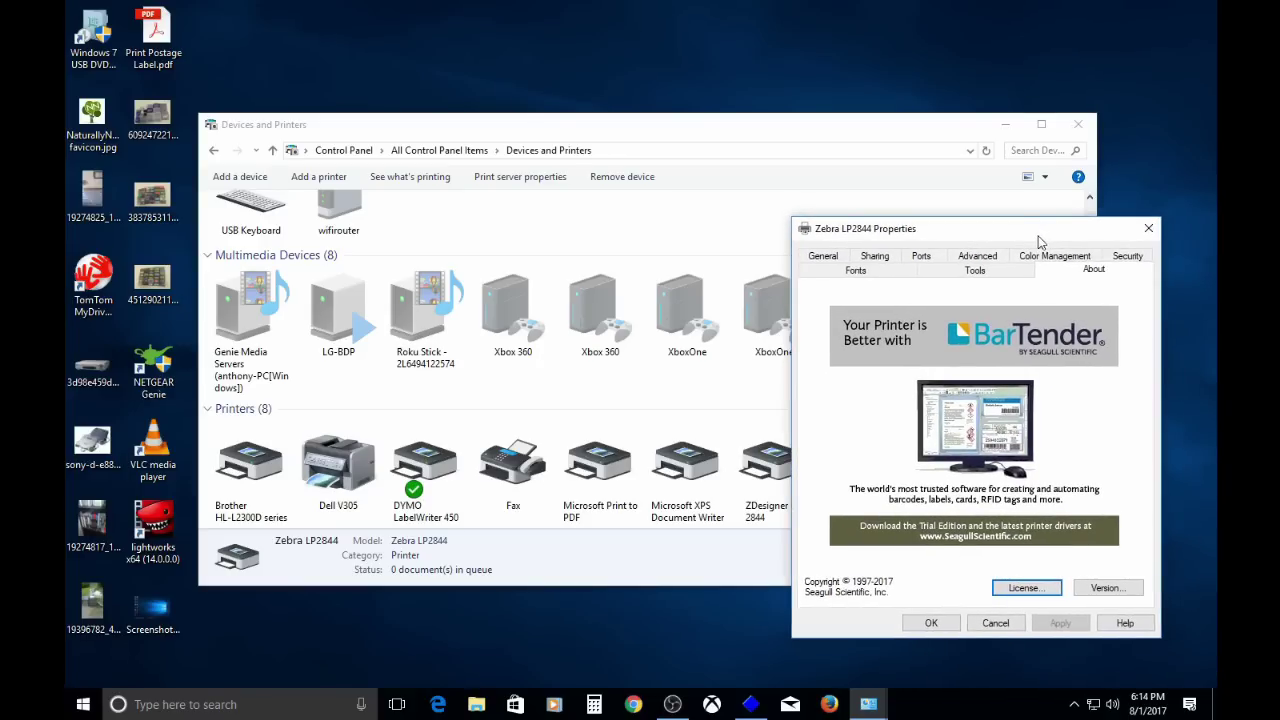
pyautogui.click(823, 257)
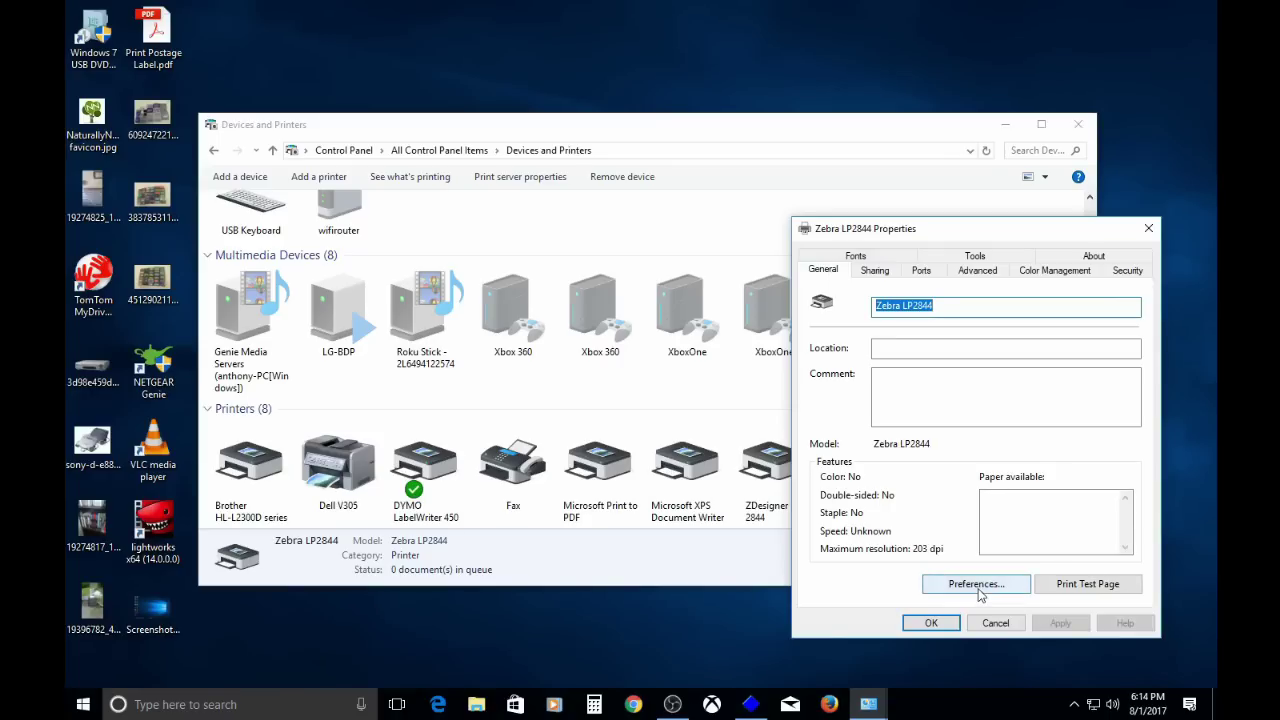
pyautogui.click(1090, 591)
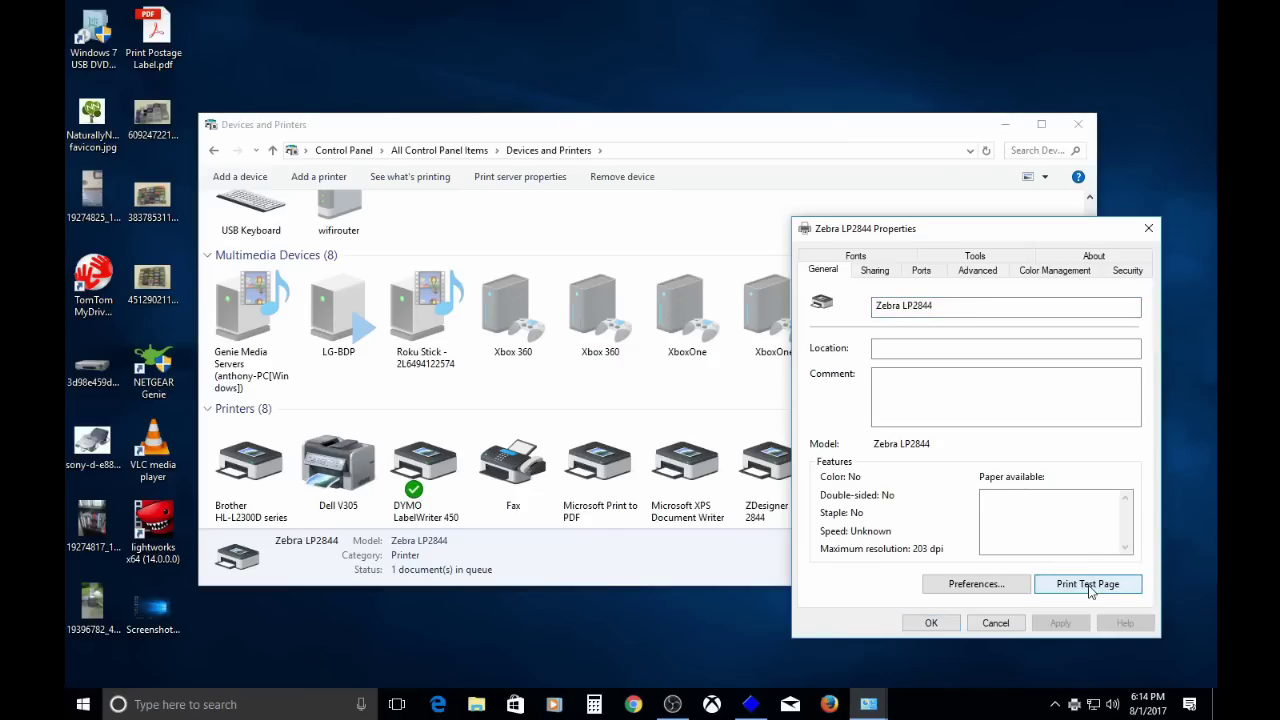